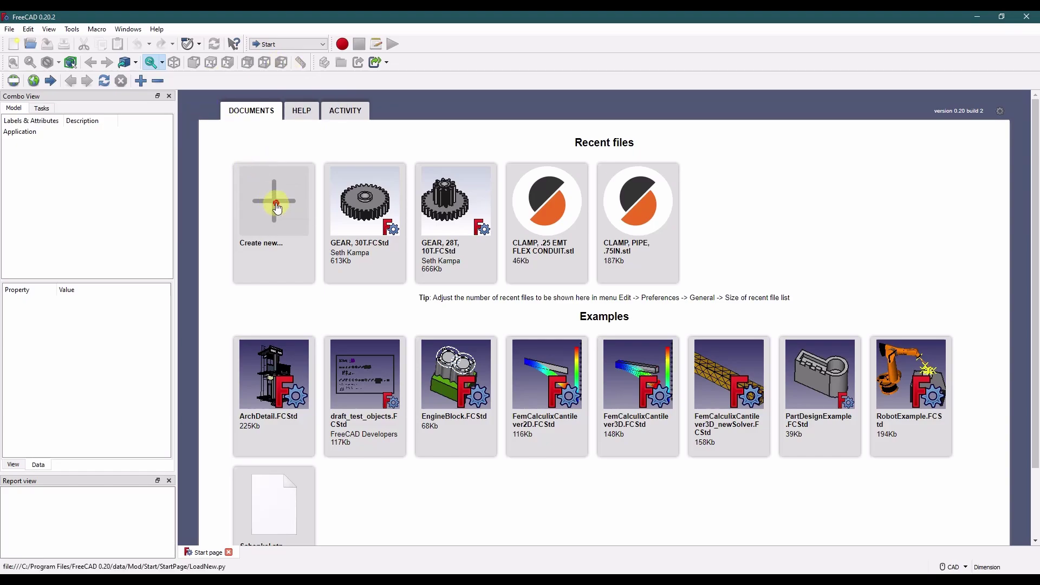
Create a new document with a Part container and switch to the Part Design workbench.
click(273, 209)
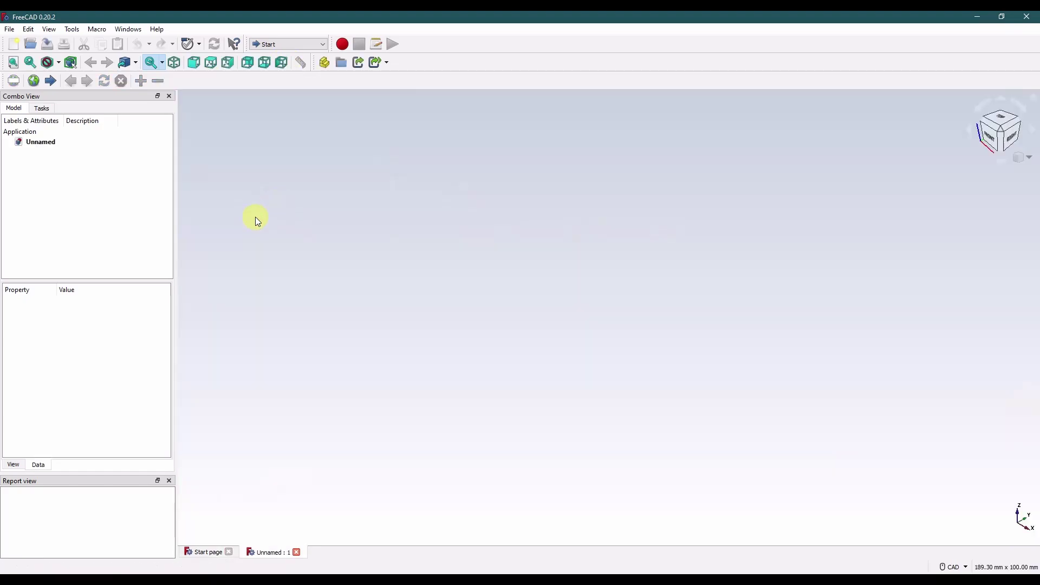
click(324, 63)
click(297, 43)
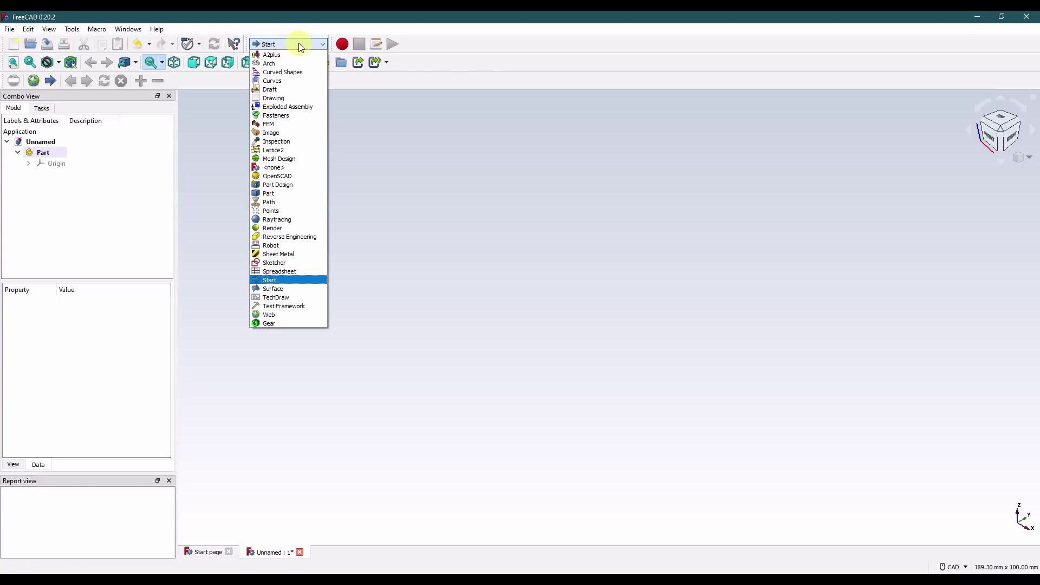
click(289, 184)
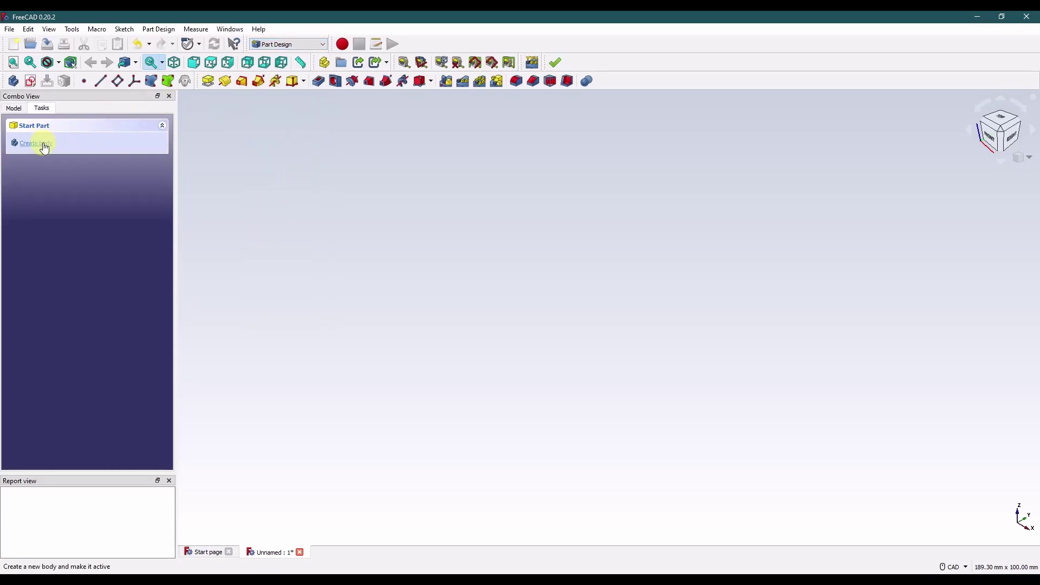
Add a Body inside the Part and expand it in the model tree.
click(37, 143)
click(14, 107)
click(29, 175)
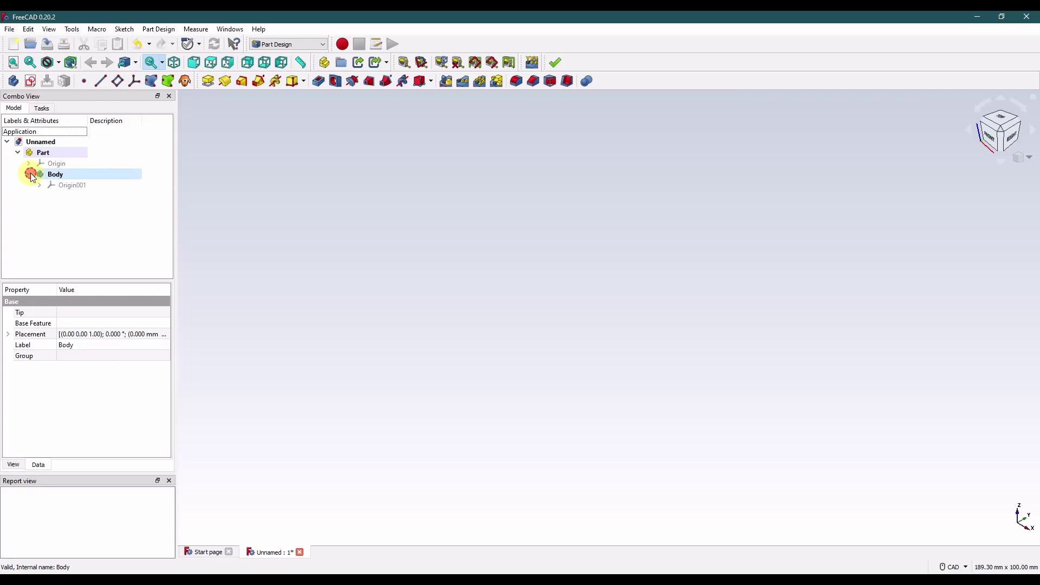
click(262, 177)
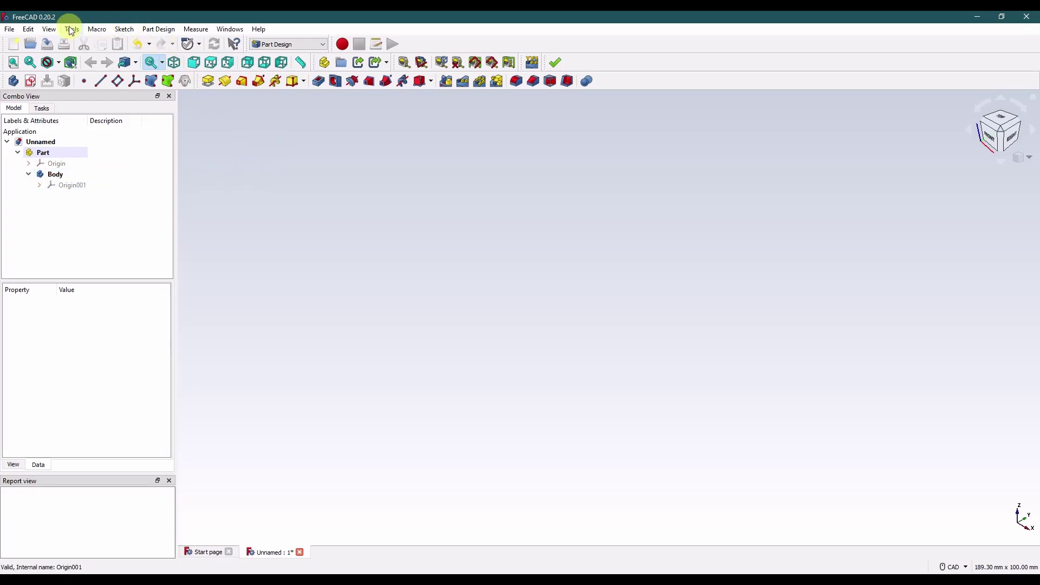
click(159, 30)
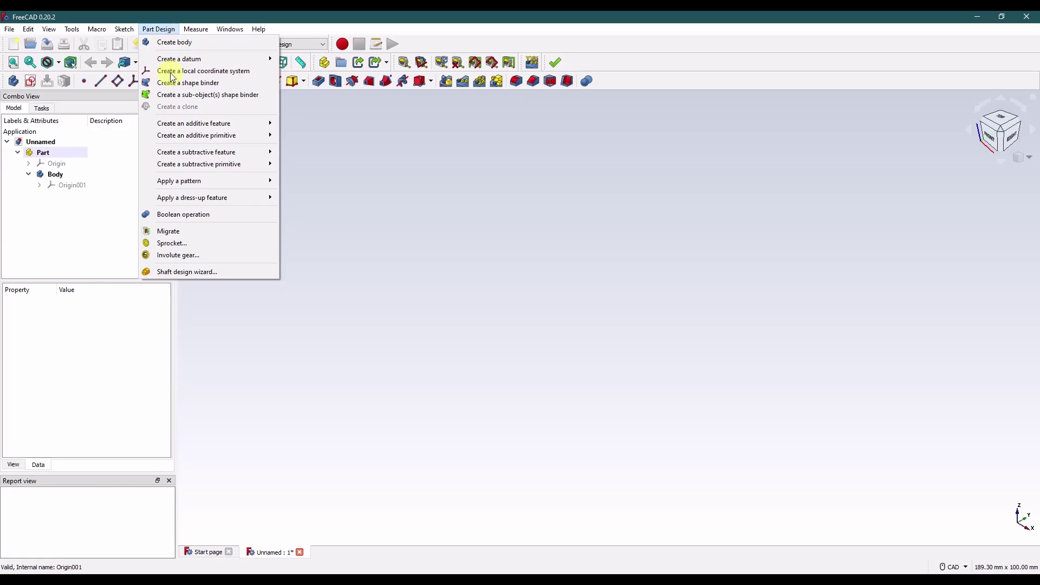
Start an involute gear profile and raise its tooth count to 28.
click(197, 259)
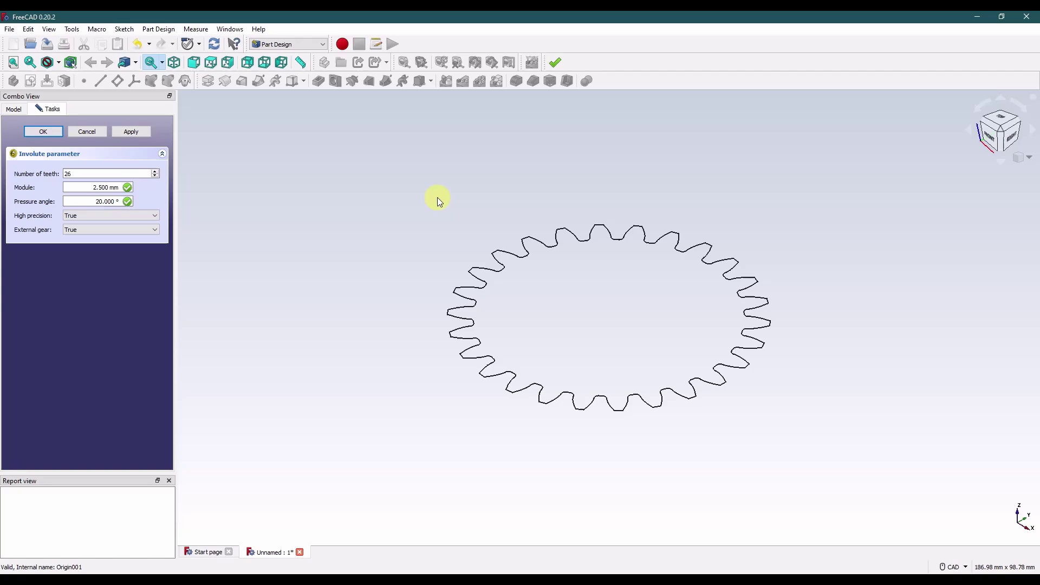
click(81, 187)
click(85, 201)
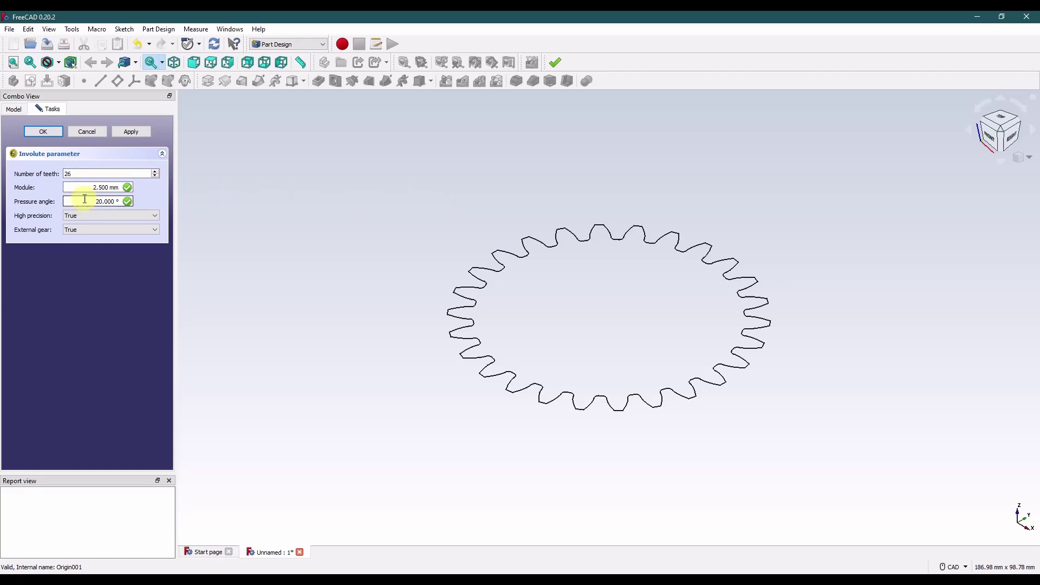
click(85, 175)
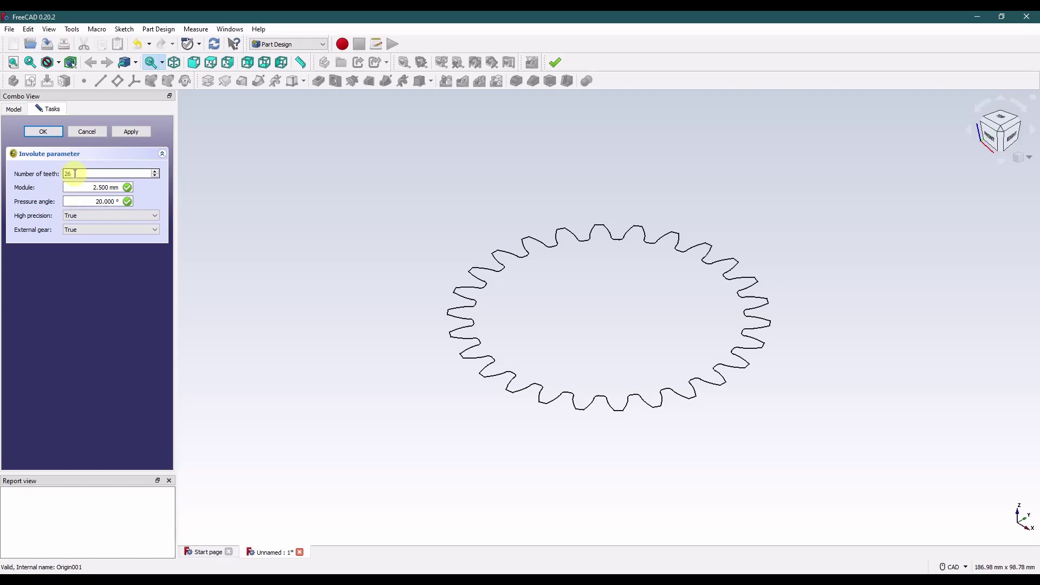
click(155, 171)
click(156, 171)
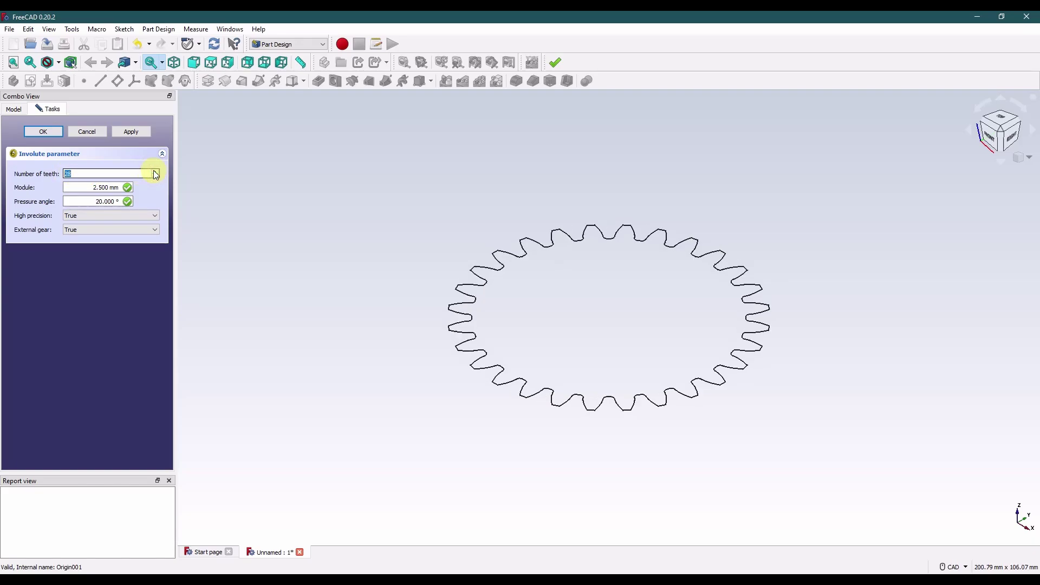
Change the gear module to 0.633 mm.
drag(74, 186, 120, 187)
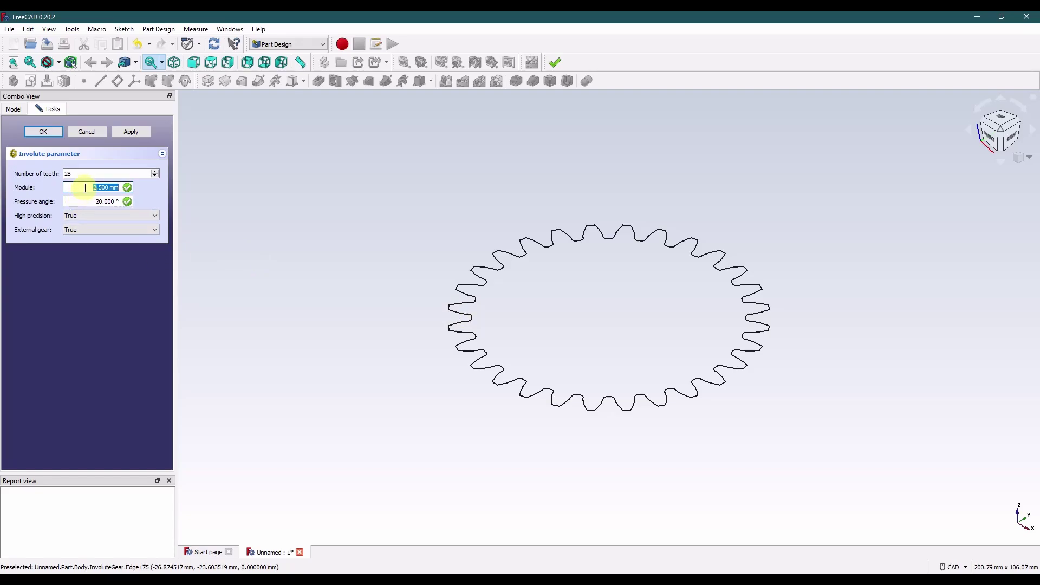
text(.633)
click(81, 173)
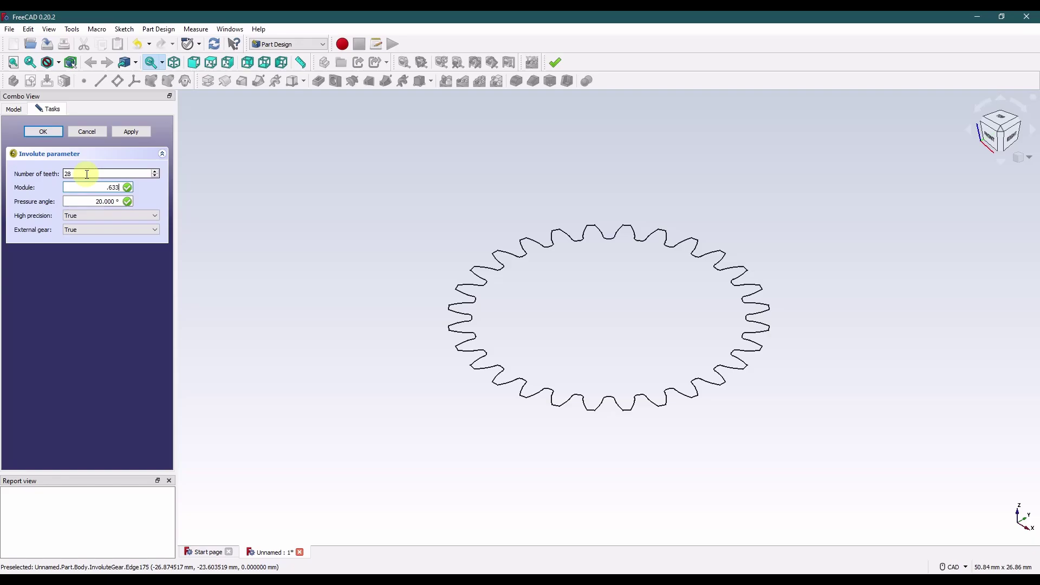
click(87, 186)
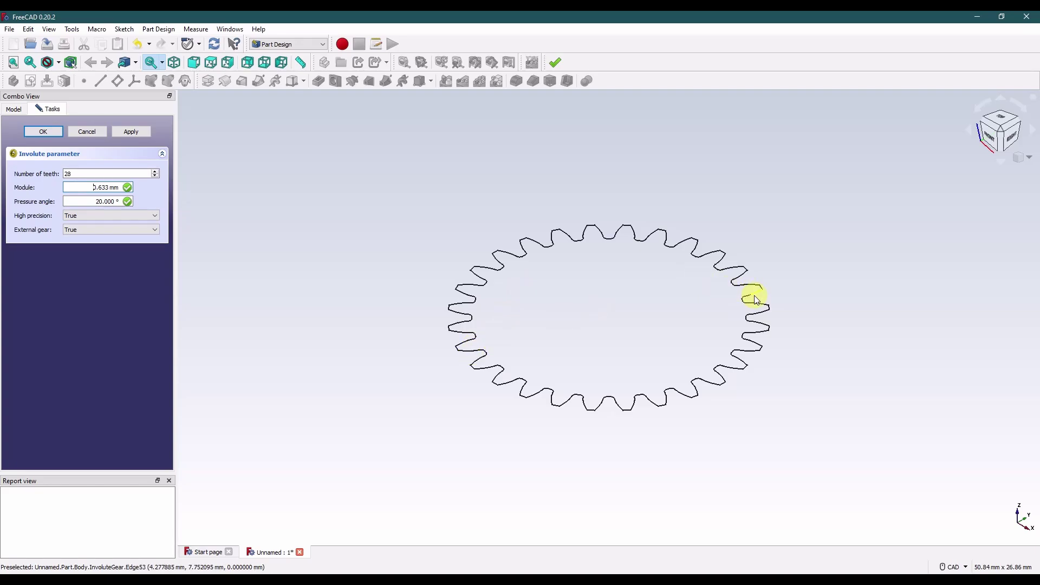
click(93, 187)
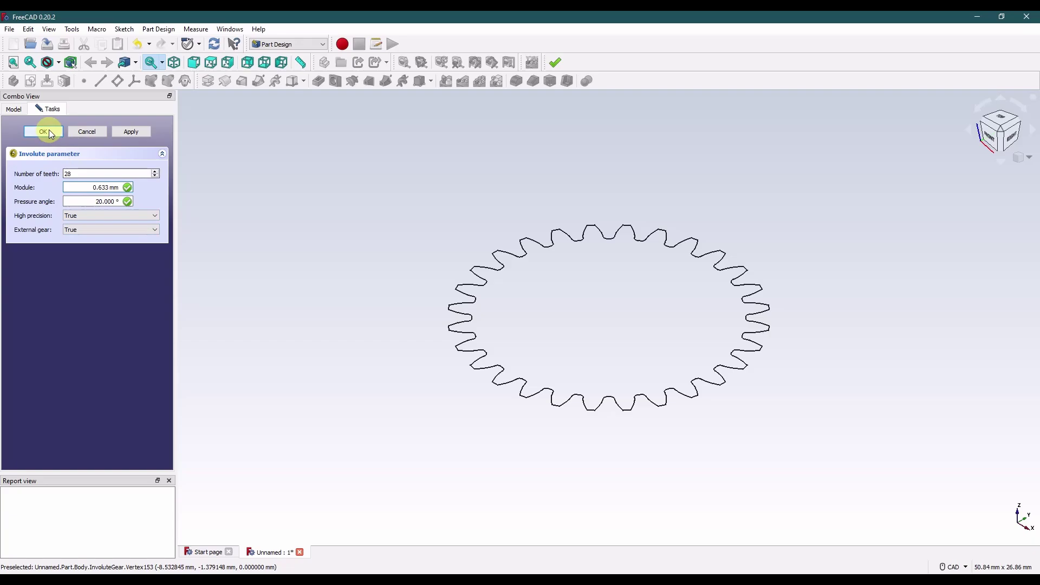
Apply and accept the 28-tooth gear profile, then view it from the top.
click(142, 132)
click(51, 132)
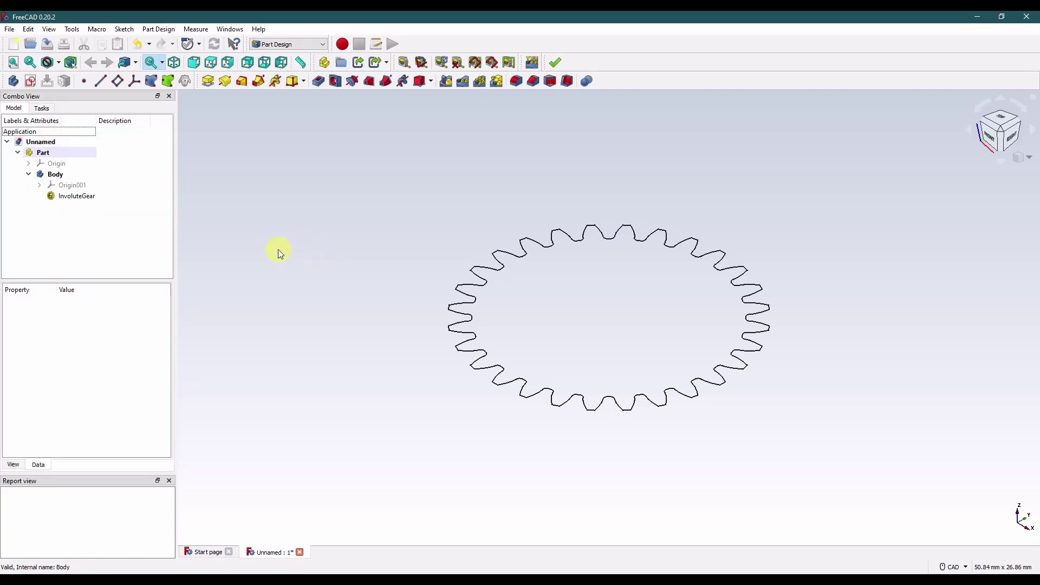
key(2)
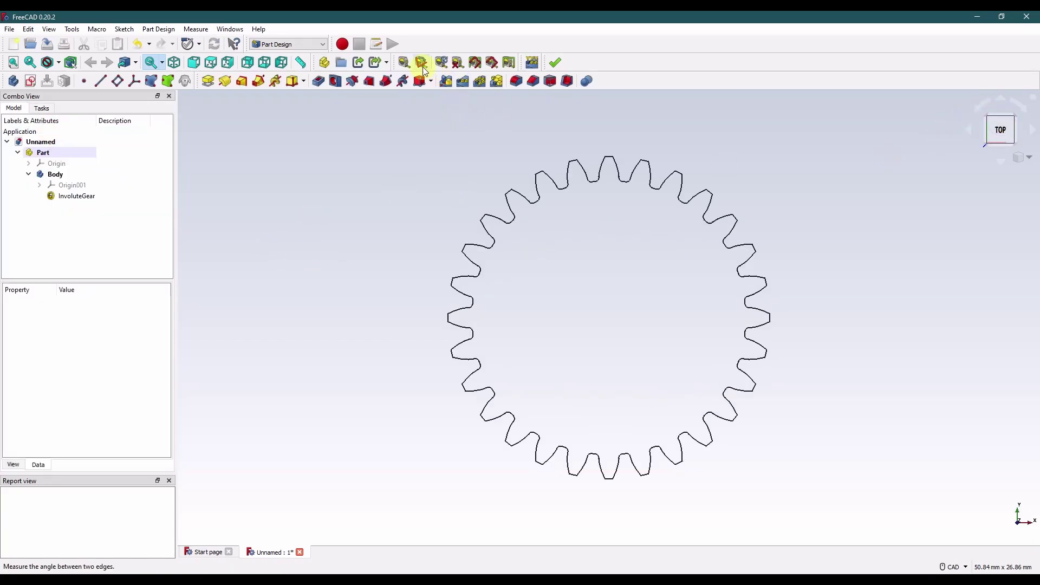
Measure the gear's tip-to-tip diameter across opposite teeth as 18.986 mm.
click(404, 66)
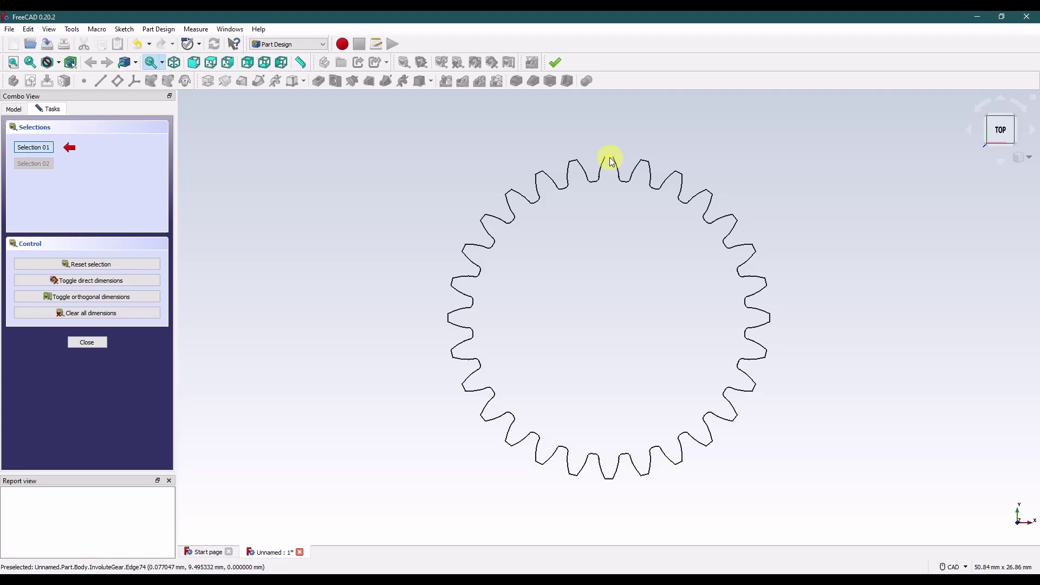
click(610, 158)
click(610, 479)
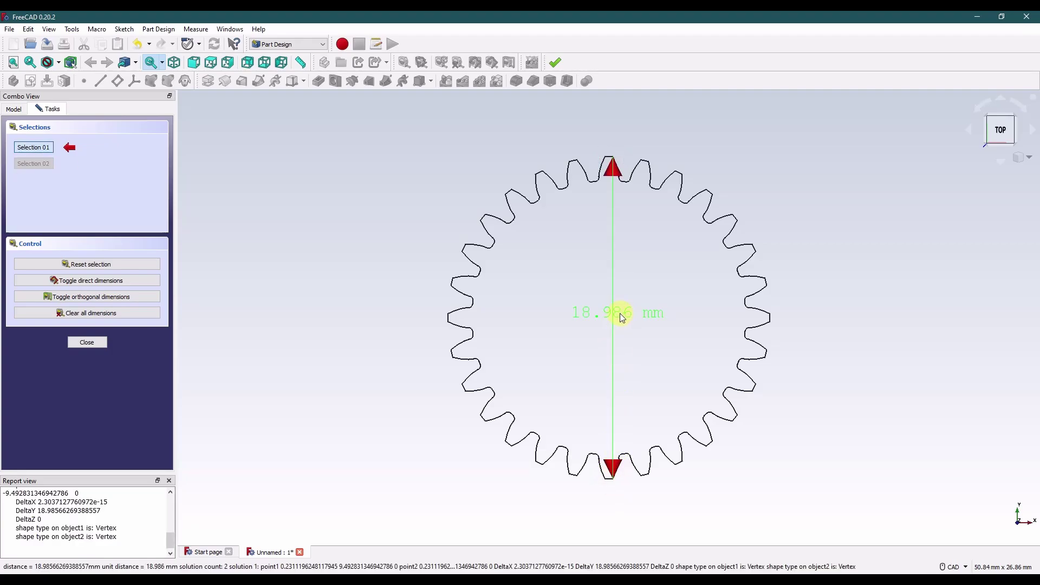
middle_drag(652, 359, 629, 372)
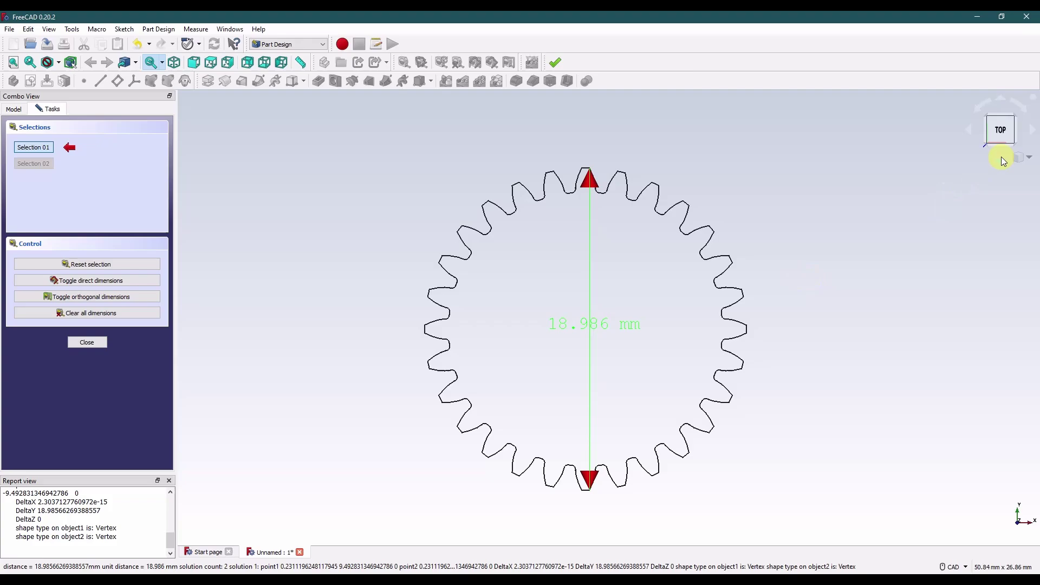
middle_drag(823, 301, 807, 239)
click(1005, 124)
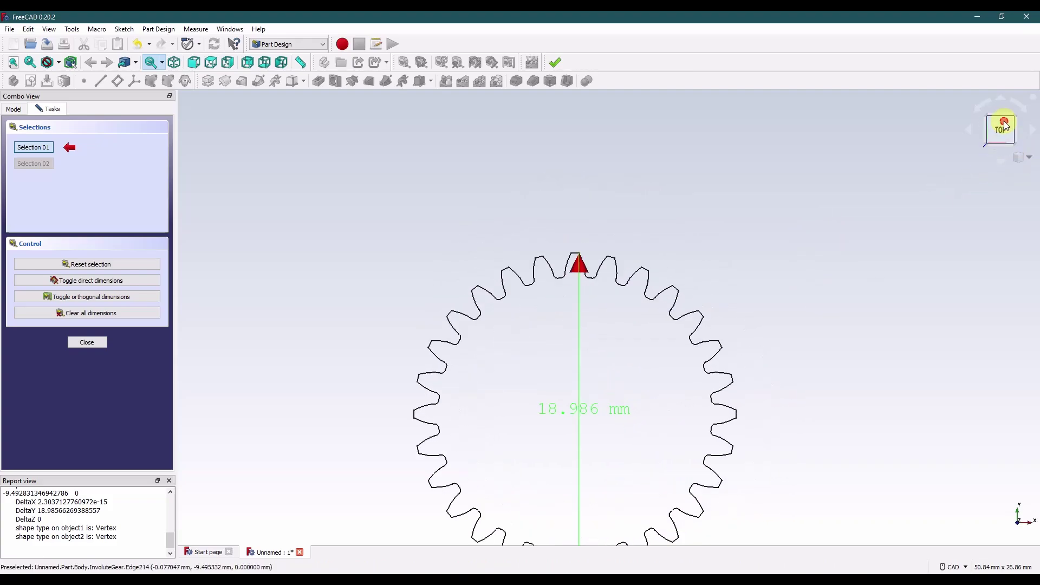
click(102, 341)
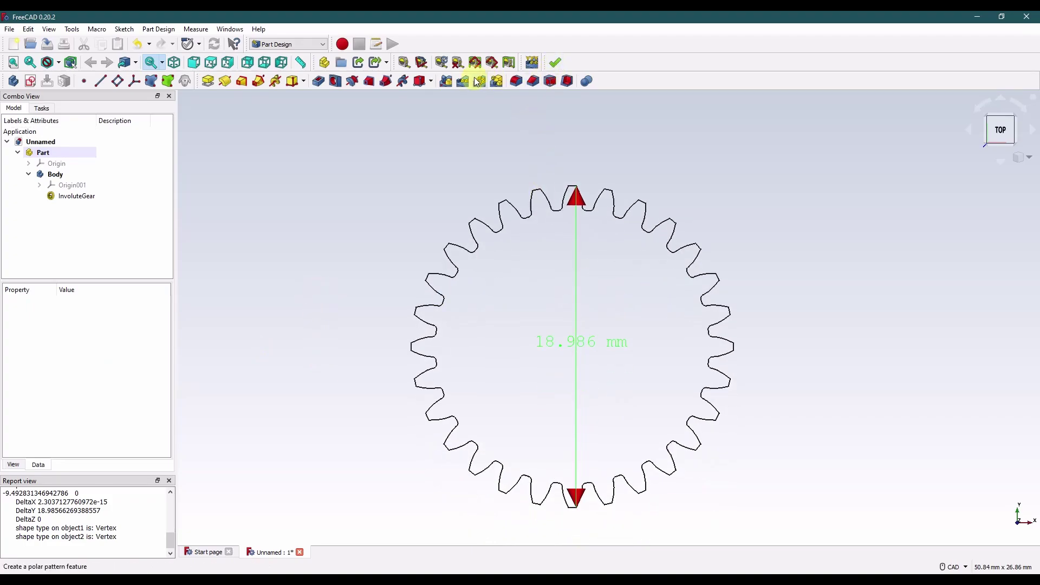
Clear the measurement and switch to an isometric view of the gear.
click(458, 63)
click(416, 162)
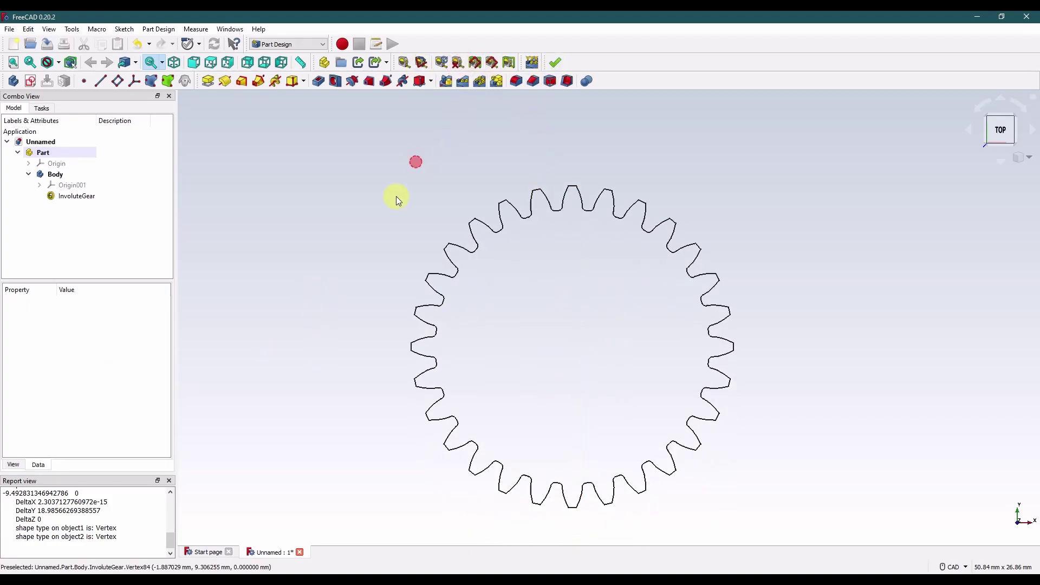
click(1021, 156)
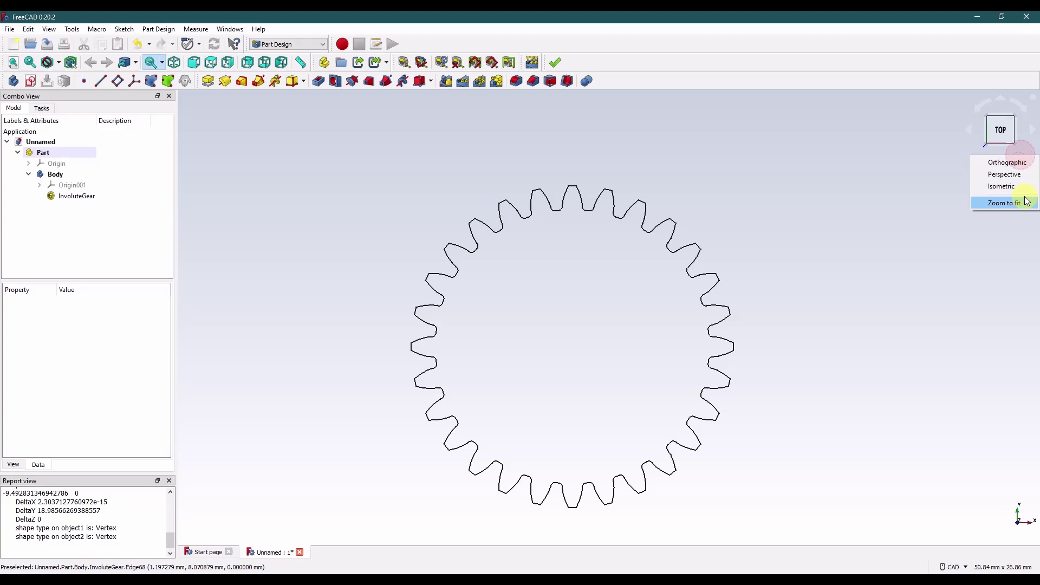
click(1018, 186)
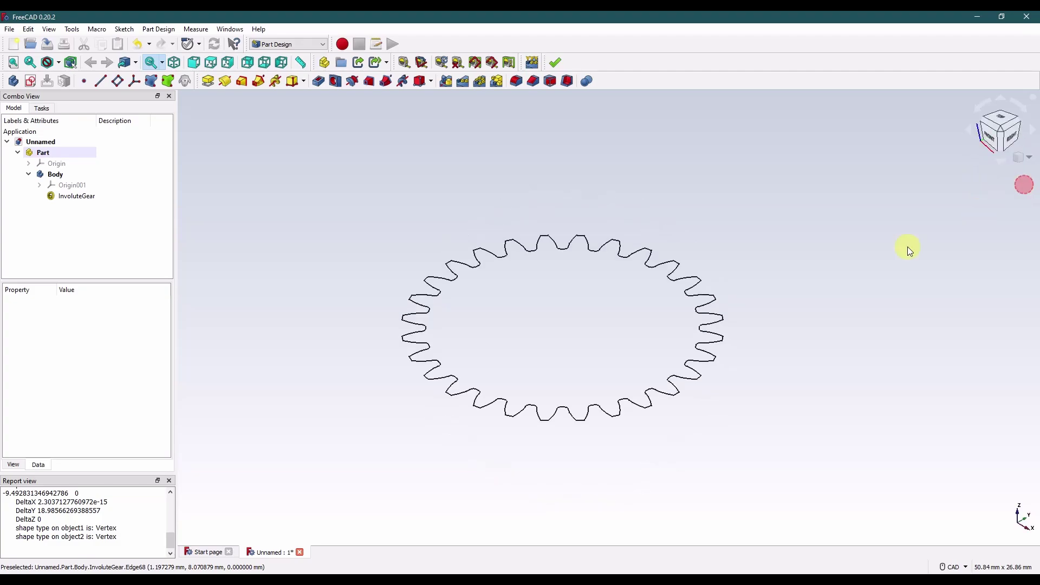
Pad the InvoluteGear profile into a short solid gear.
click(68, 201)
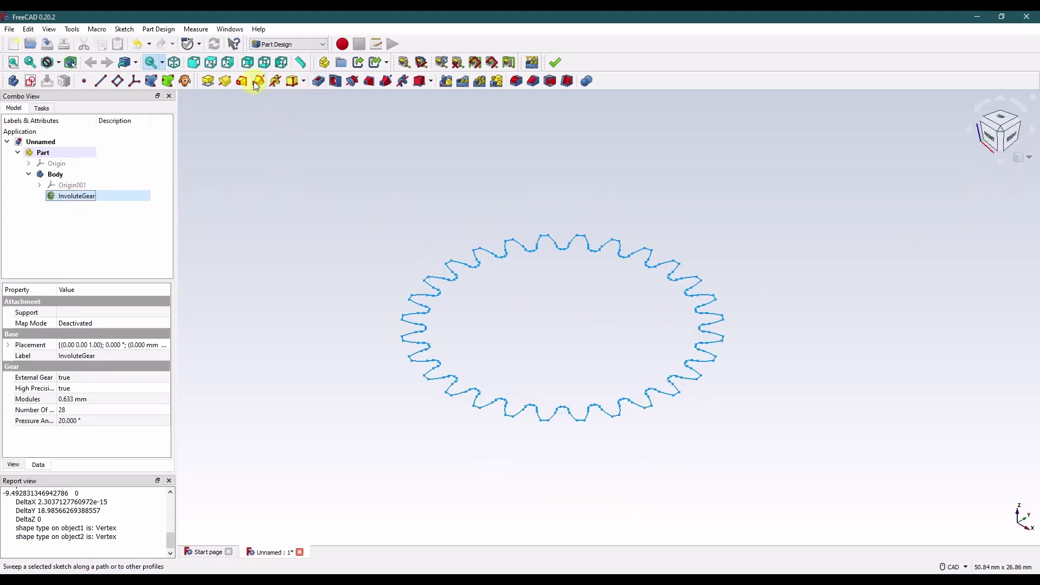
click(207, 81)
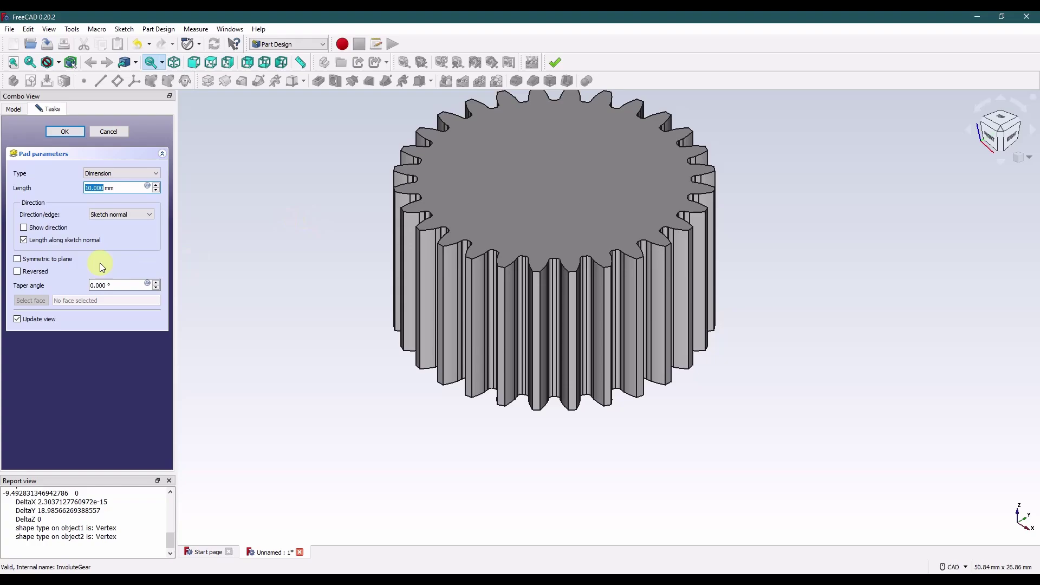
drag(114, 188, 82, 190)
text(4)
key(Return)
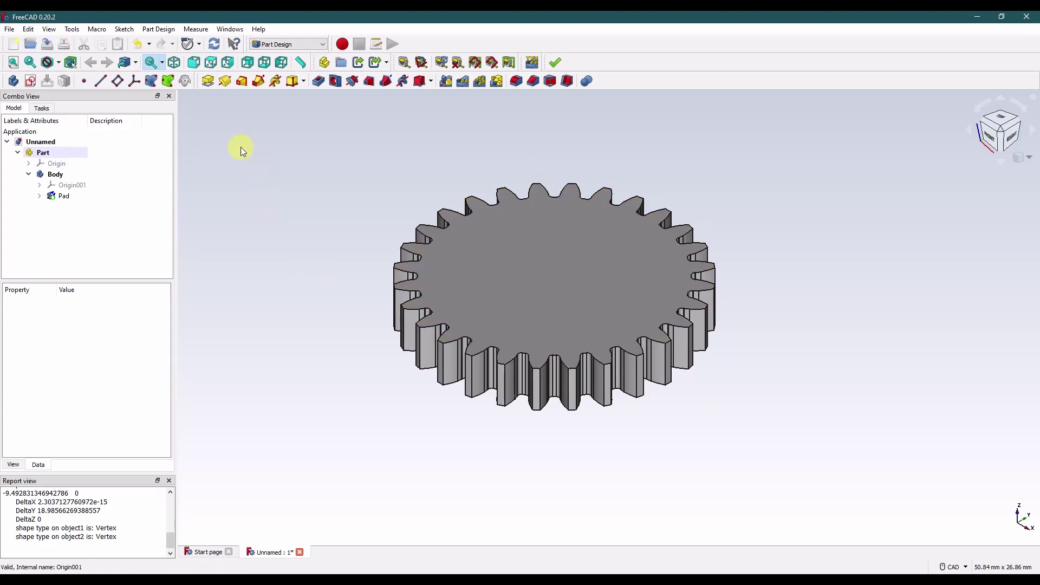
Add a second involute gear, InvoluteGear001, with 10 teeth and 0.75 mm module, and select it.
click(157, 29)
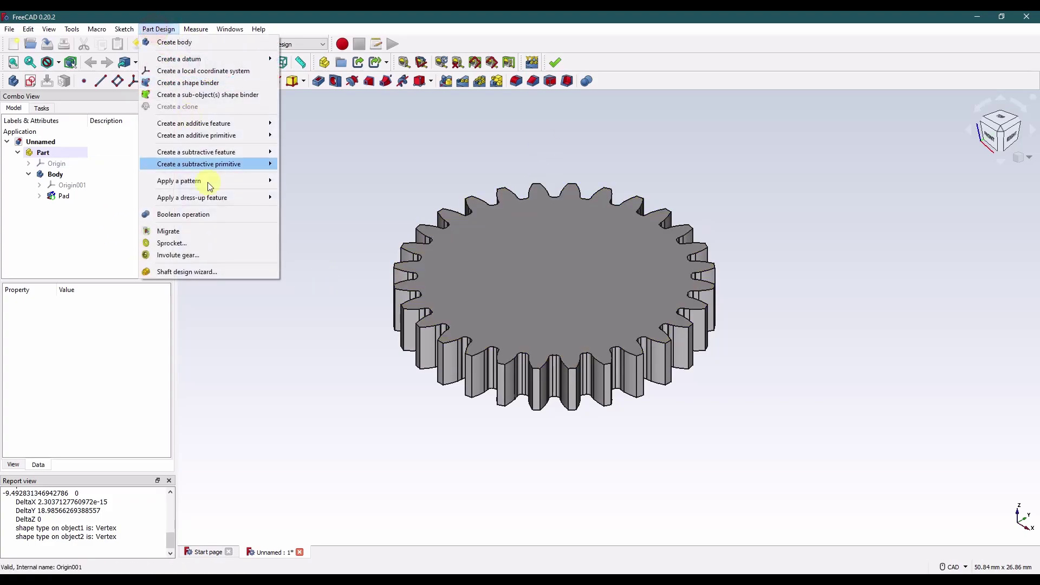
click(201, 256)
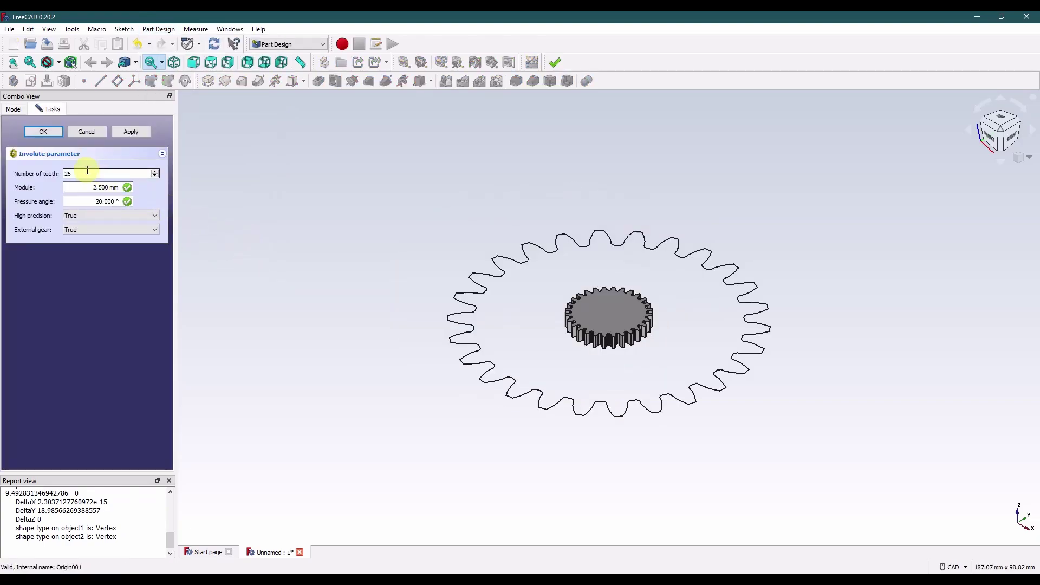
drag(83, 171, 60, 178)
text(10)
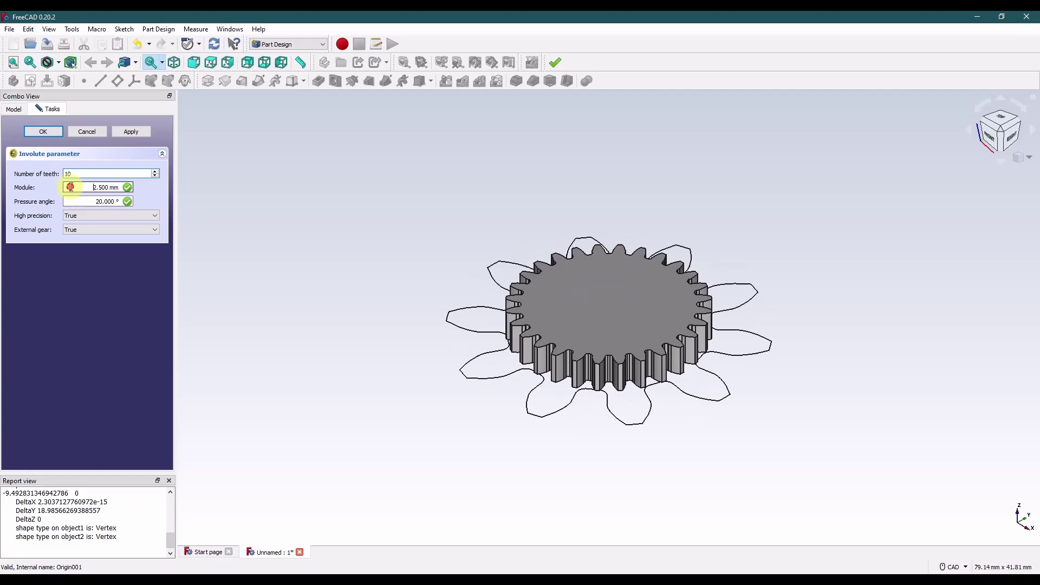
drag(81, 186, 132, 193)
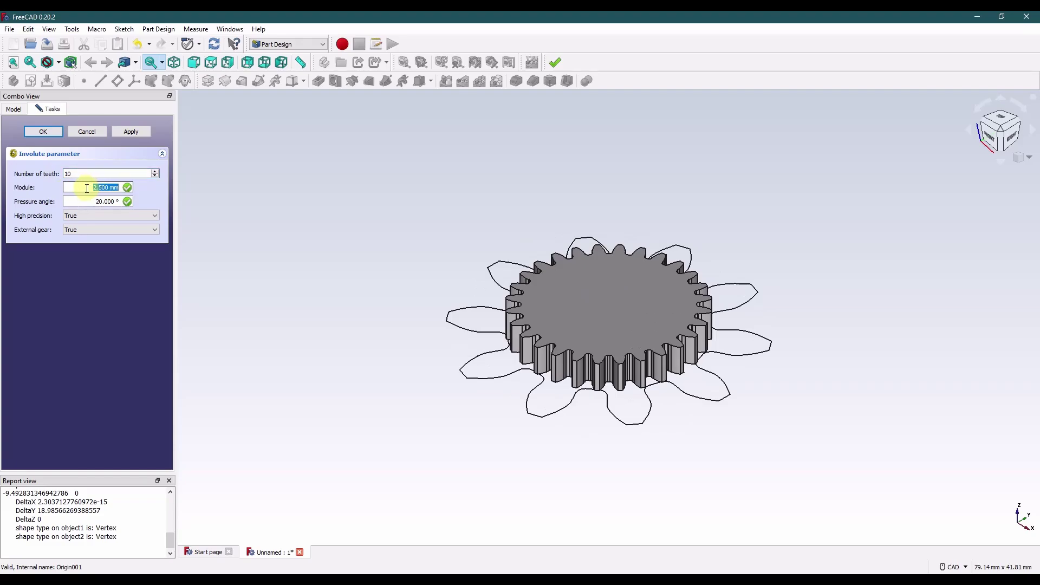
text(.75)
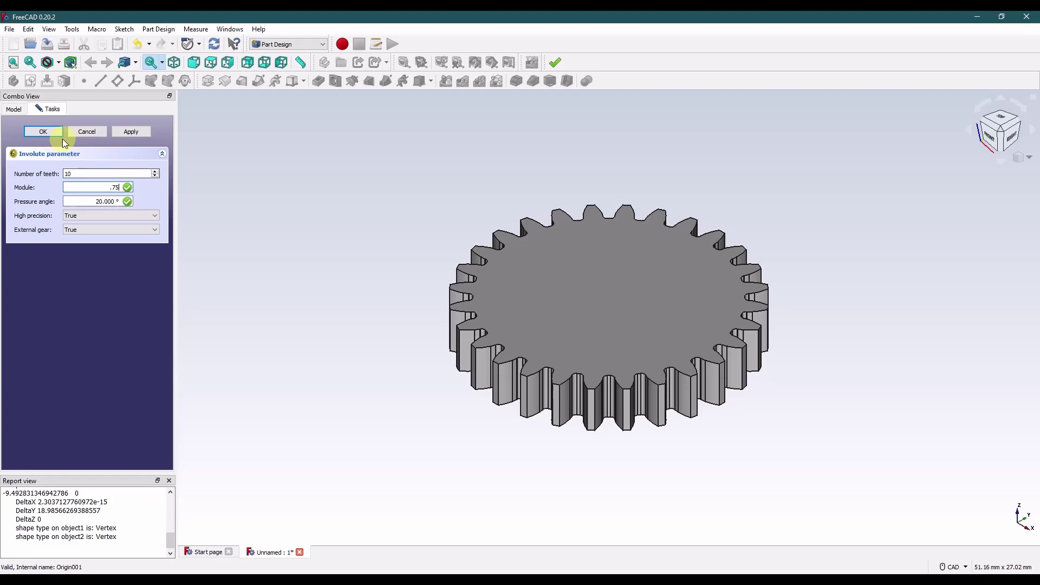
click(53, 132)
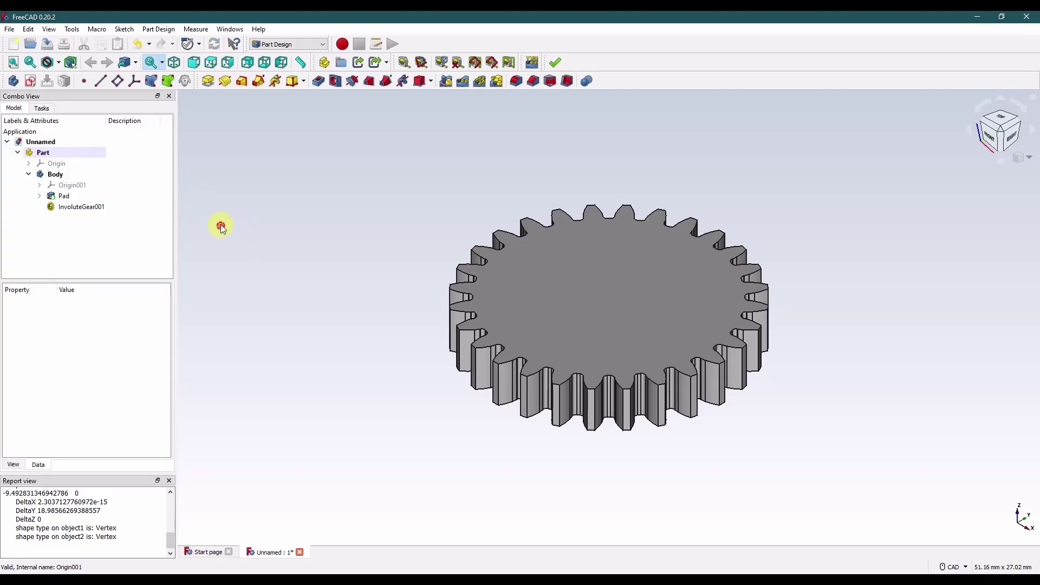
click(79, 208)
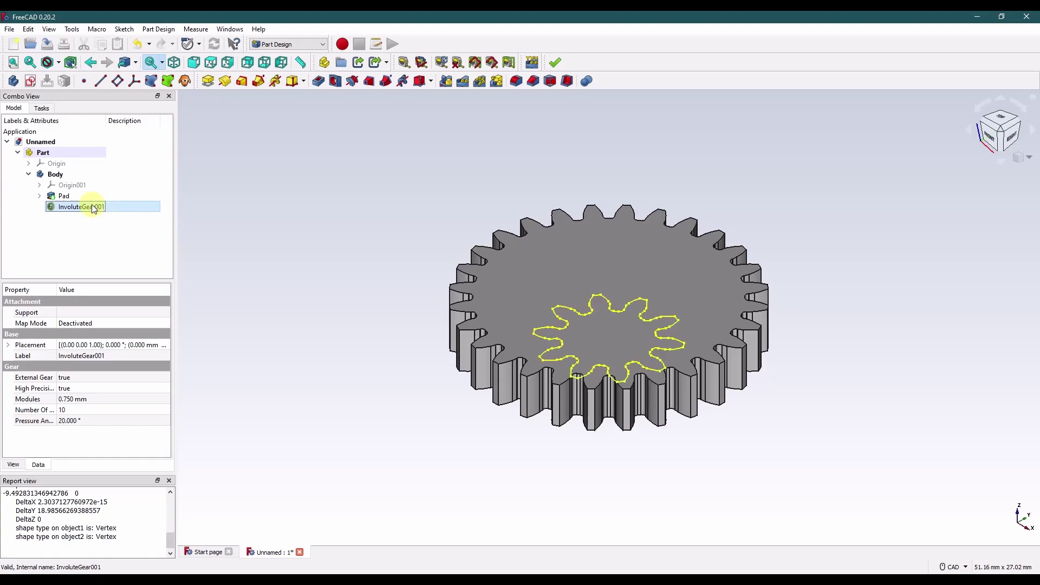
Pad InvoluteGear001 11 mm as Pad001, checking it in front and isometric views.
click(210, 82)
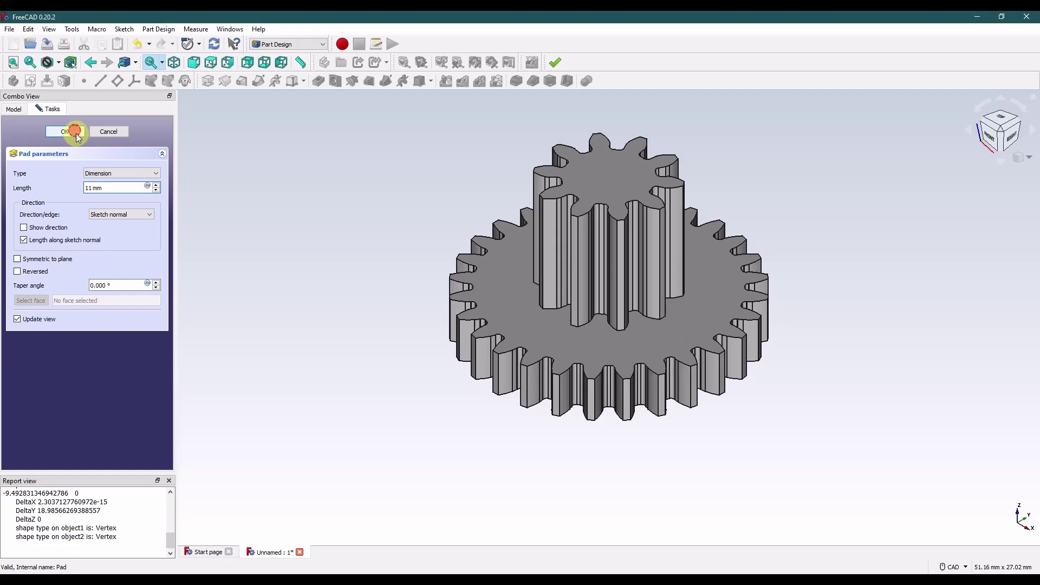
click(74, 132)
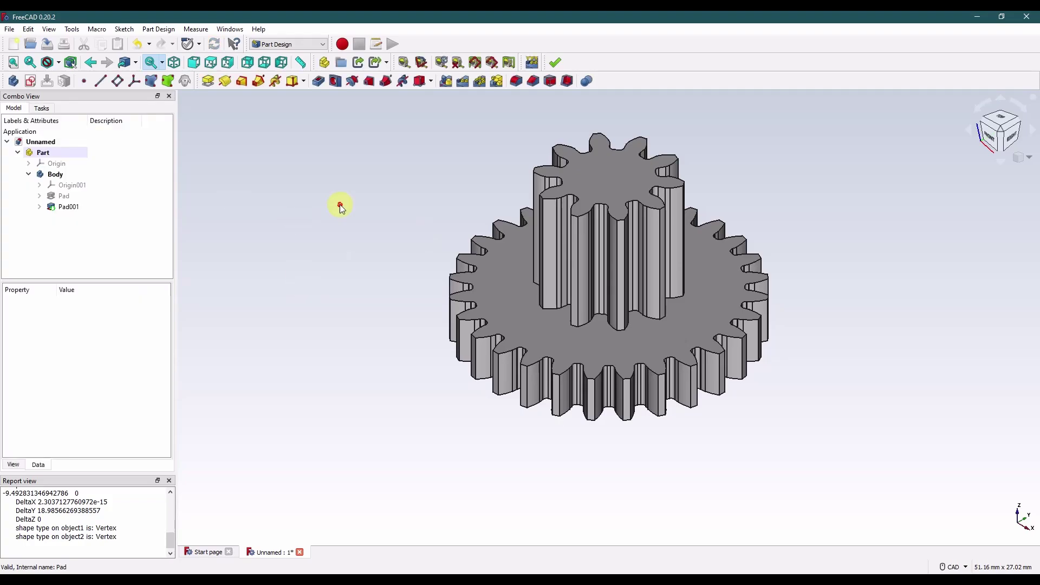
middle_drag(339, 203, 355, 241)
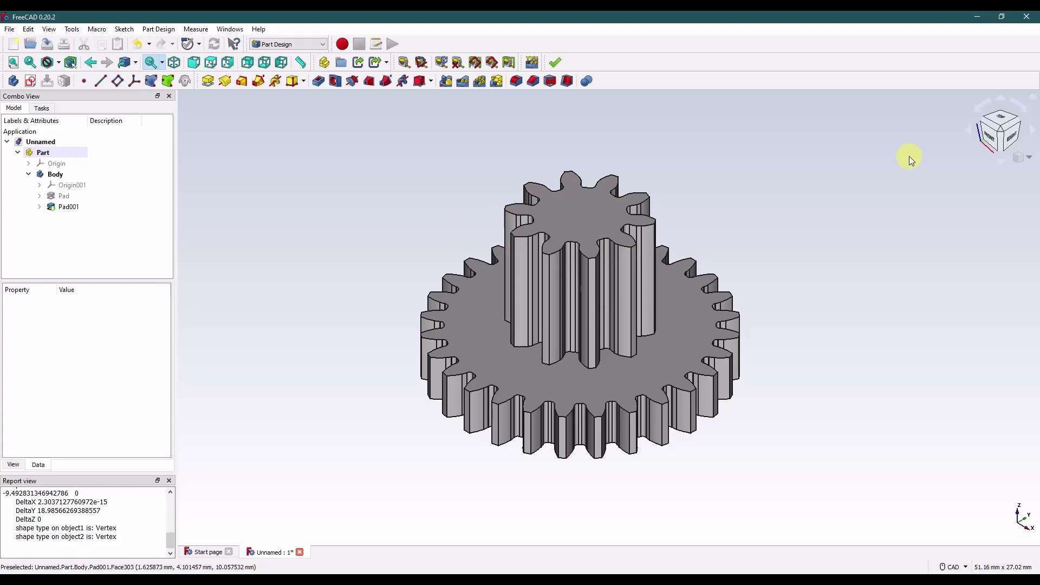
click(989, 138)
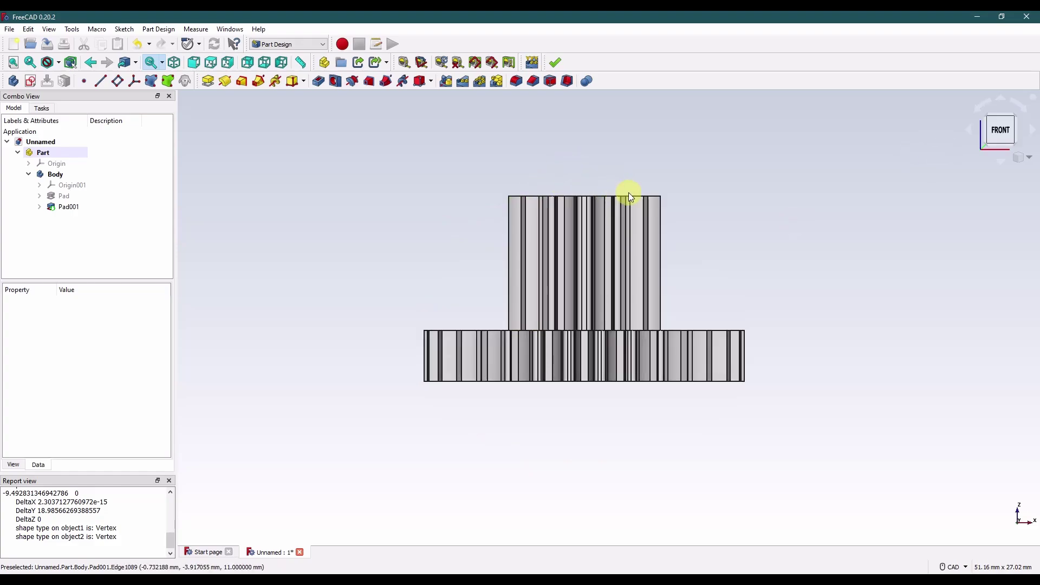
click(1016, 160)
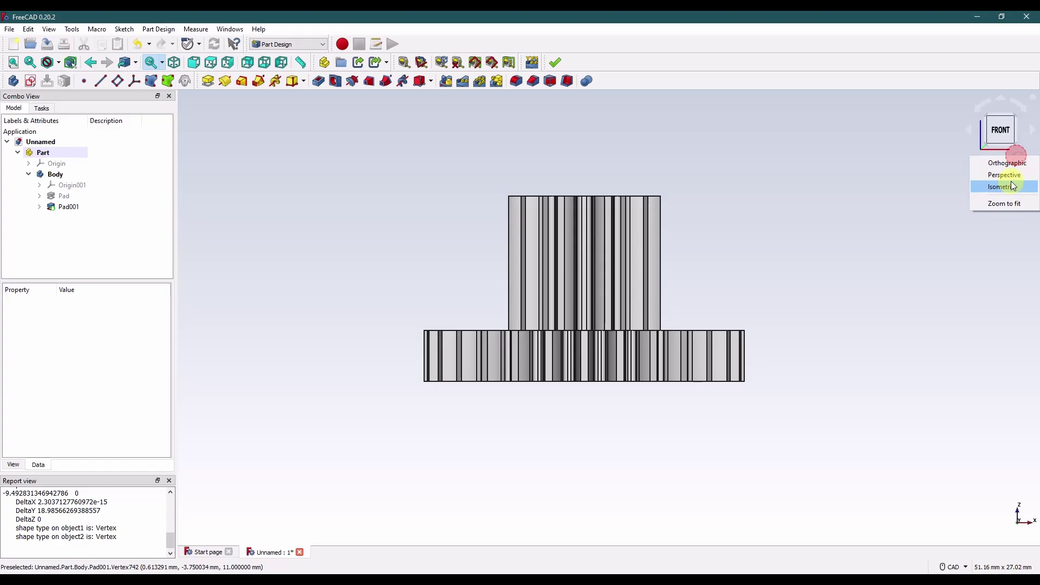
click(1011, 185)
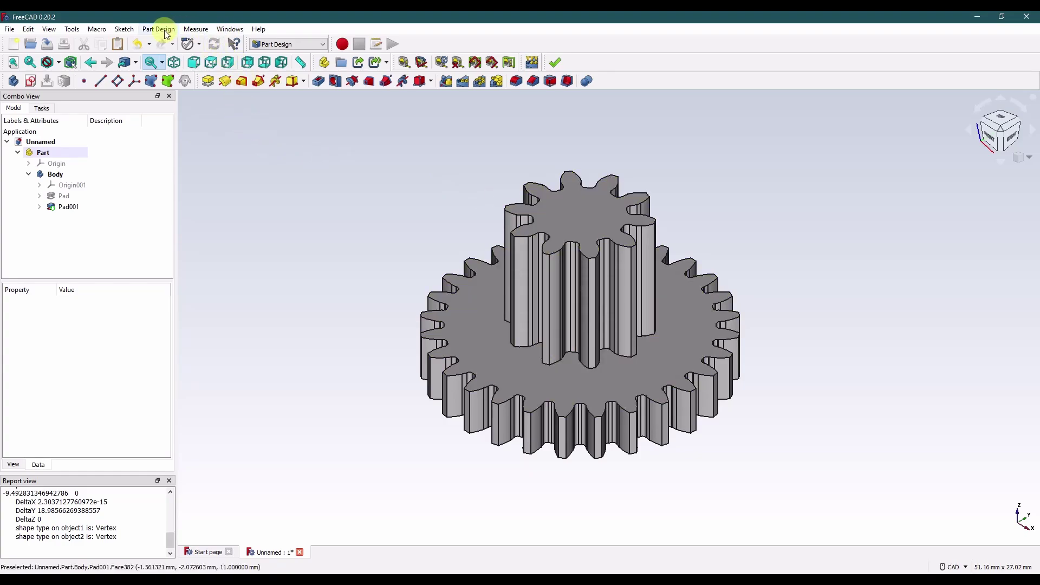
Create a sketch on XY_Plane001 and offset its attachment position to z = 11 mm.
click(54, 110)
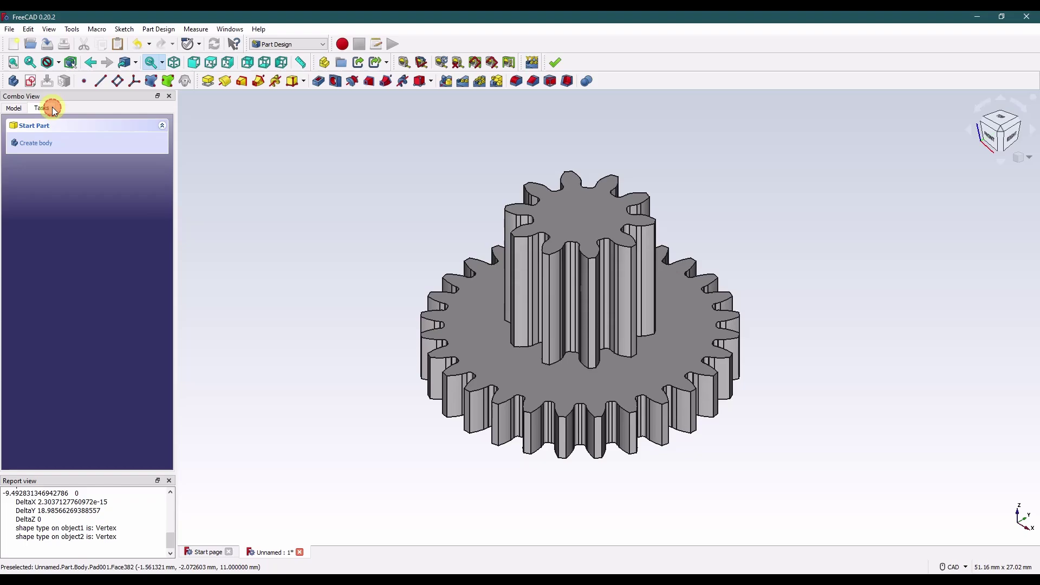
click(14, 109)
click(30, 81)
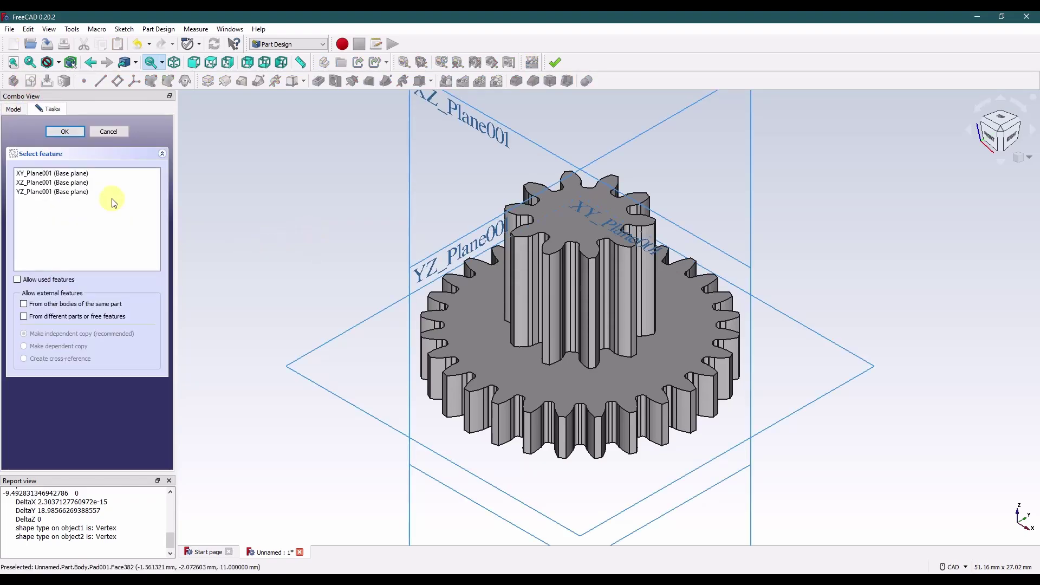
click(368, 316)
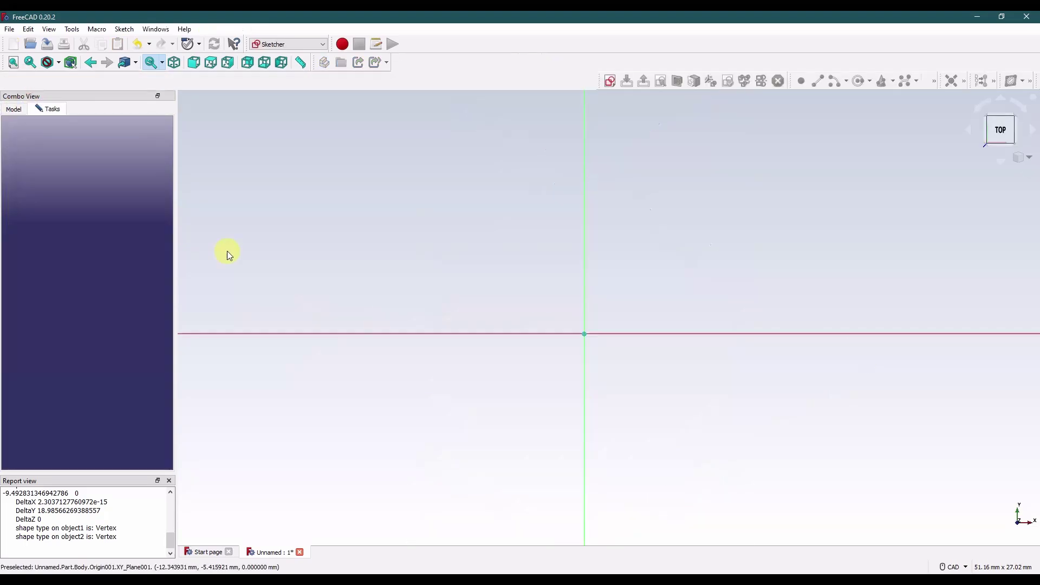
click(104, 129)
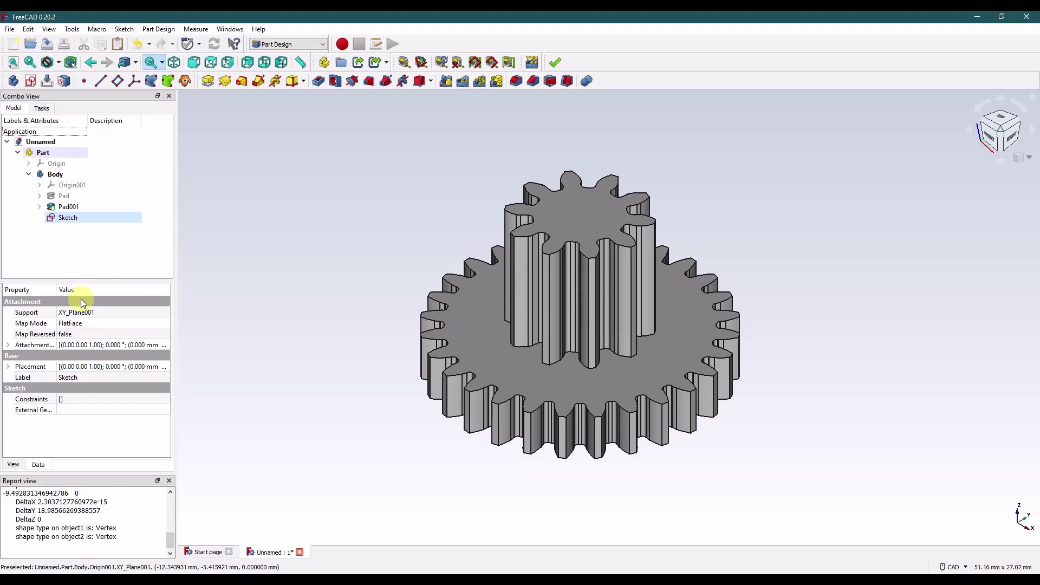
click(8, 345)
click(19, 377)
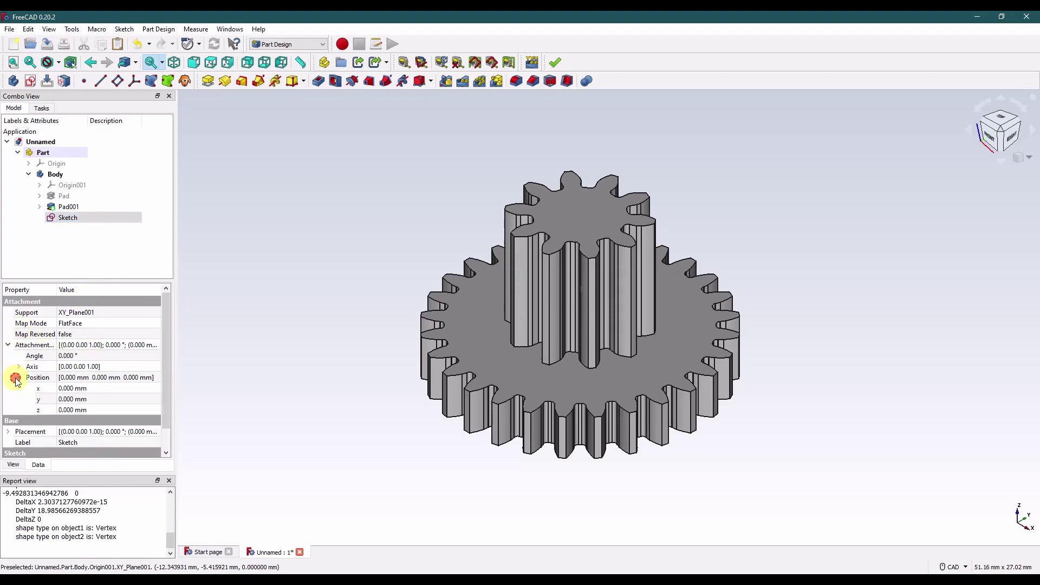
click(105, 409)
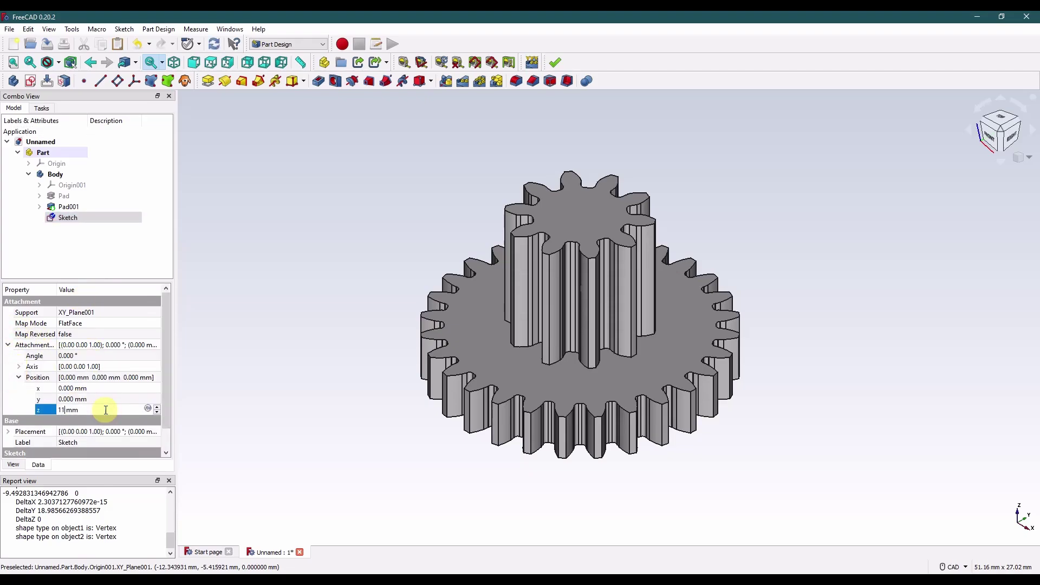
click(287, 282)
Draw a circle centred on the origin and constrain it to 5 mm diameter.
right_click(66, 219)
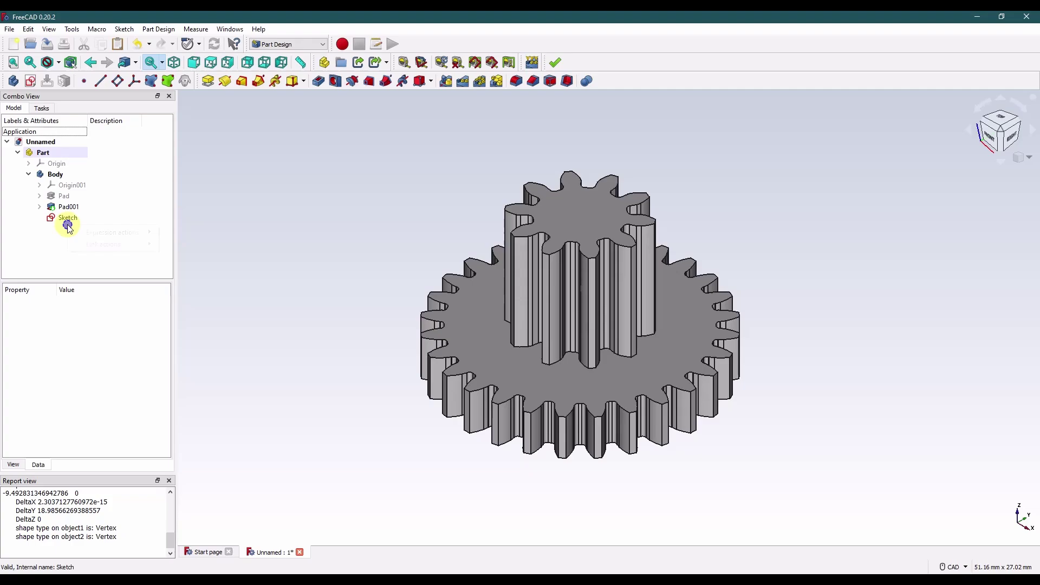
click(101, 227)
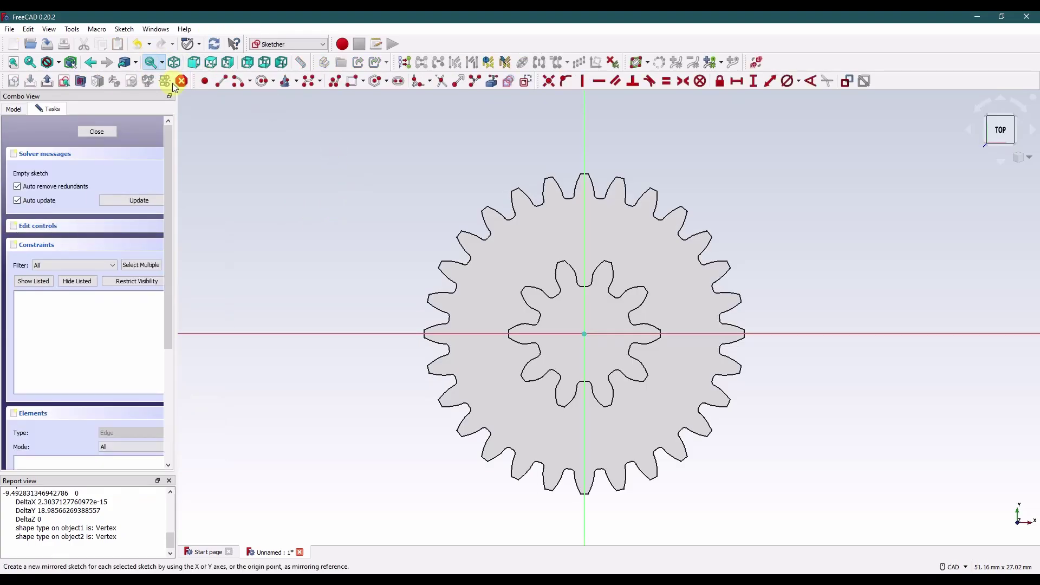
click(263, 81)
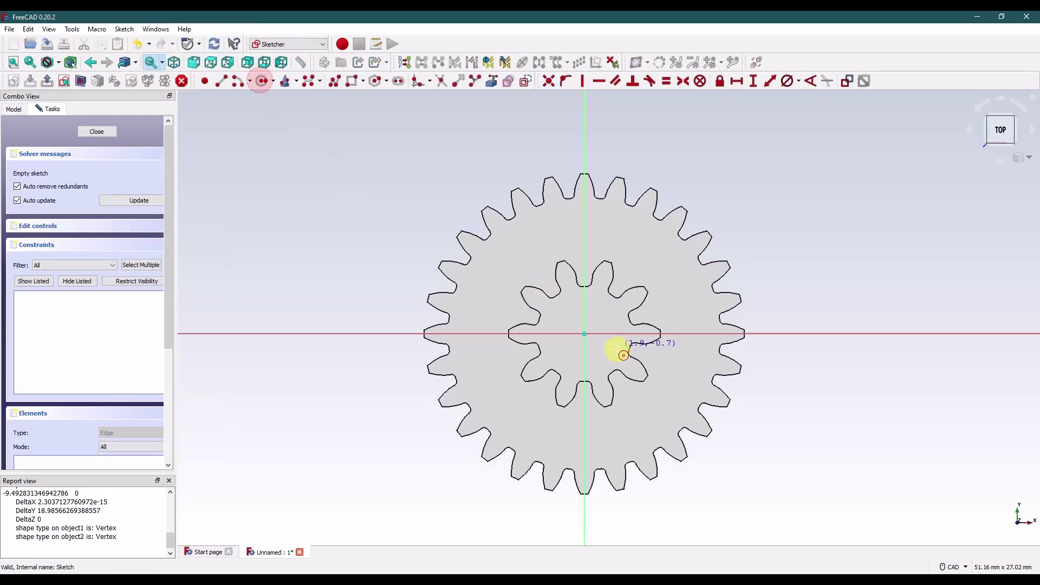
click(583, 332)
click(611, 348)
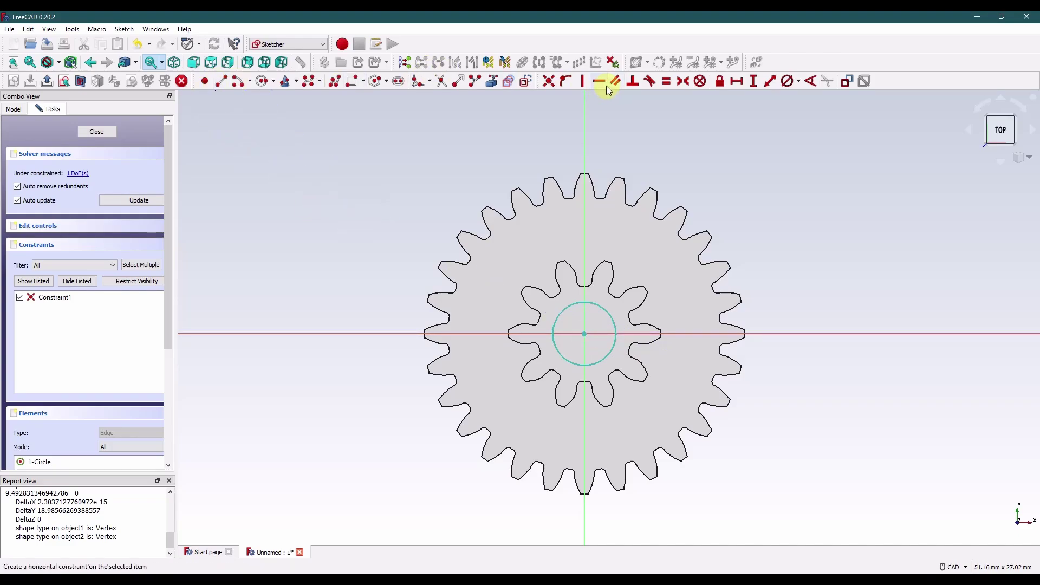
click(786, 82)
click(614, 319)
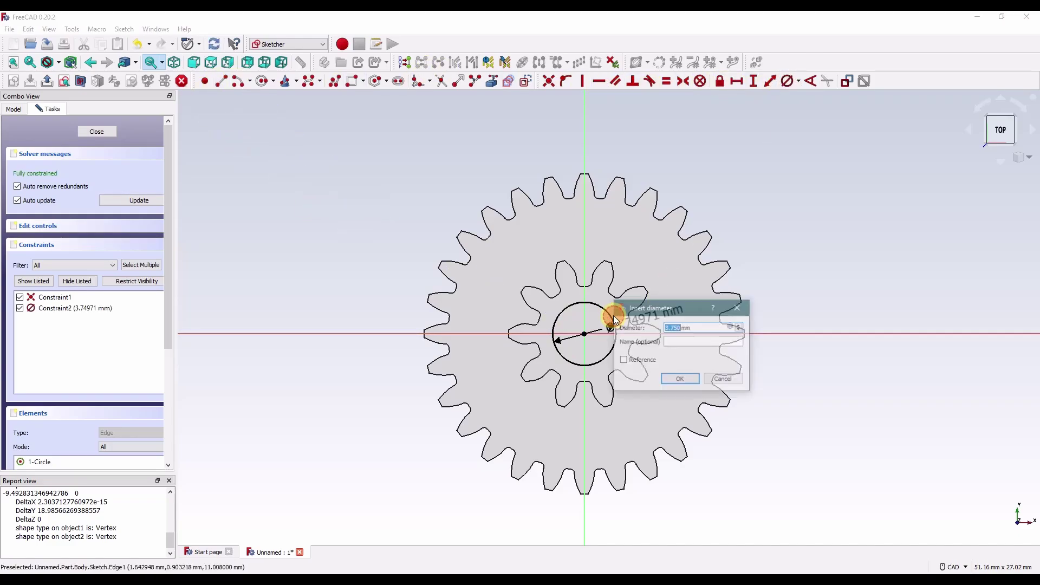
text(5)
key(Return)
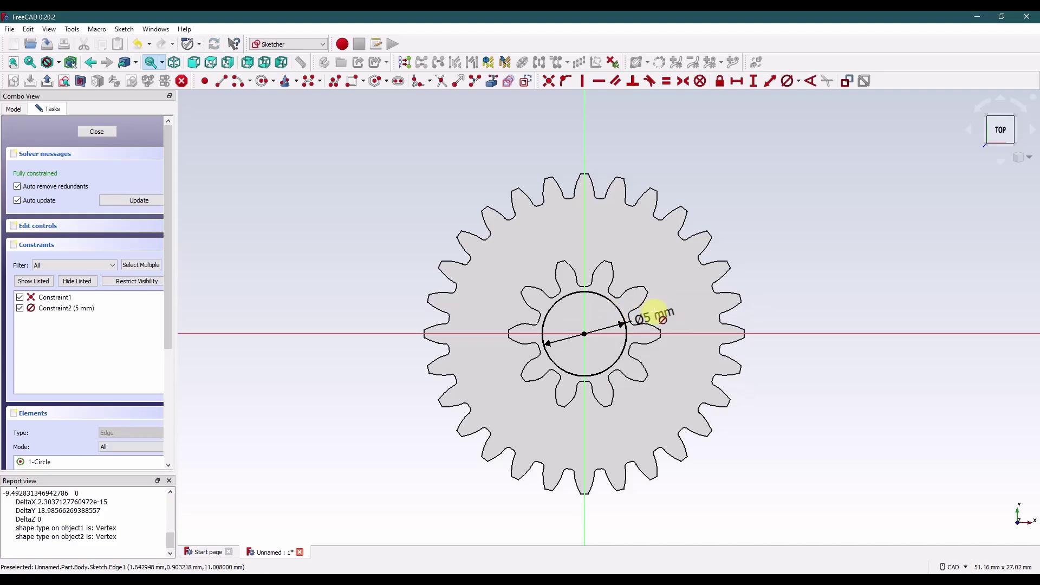
drag(655, 314, 755, 236)
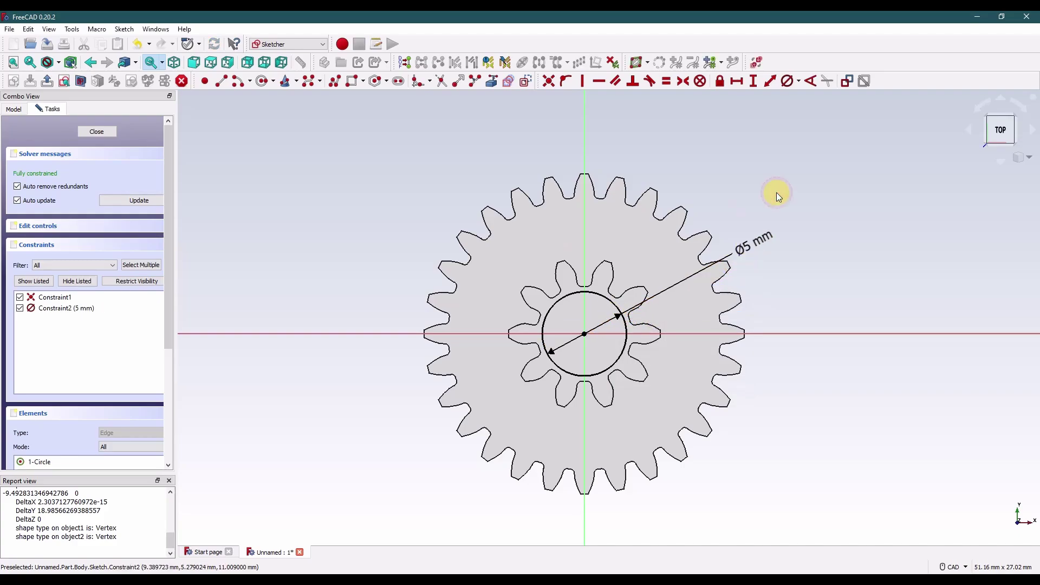
Pad the 5 mm circle sketch 0.5 mm to create Pad002.
click(96, 131)
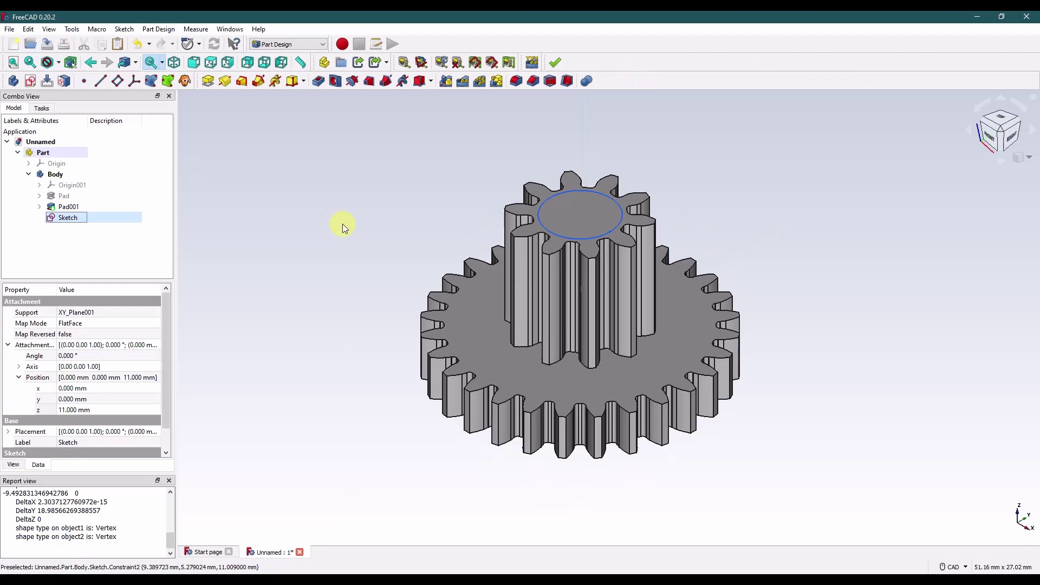
click(342, 223)
click(66, 217)
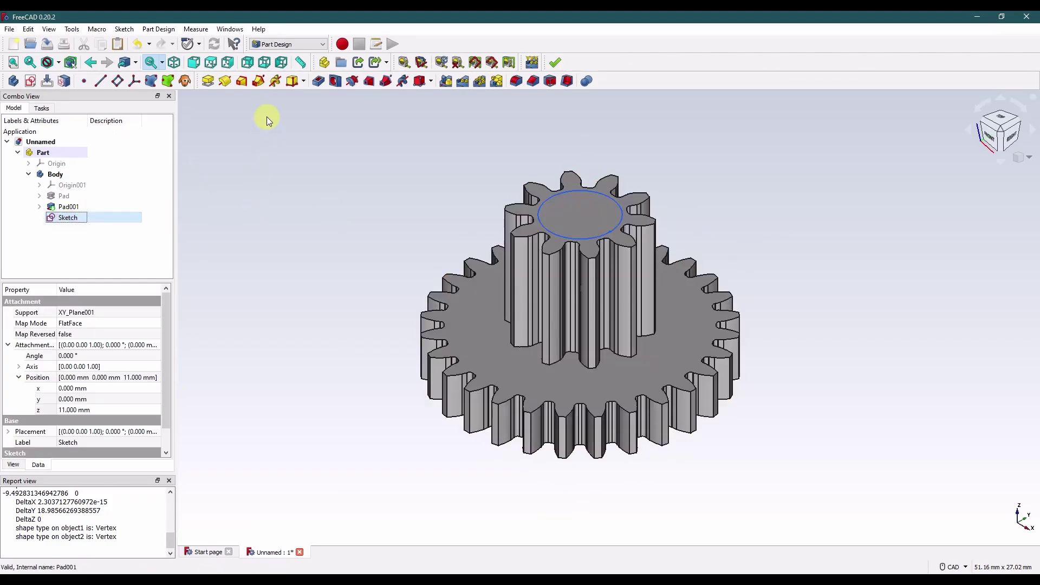
click(208, 81)
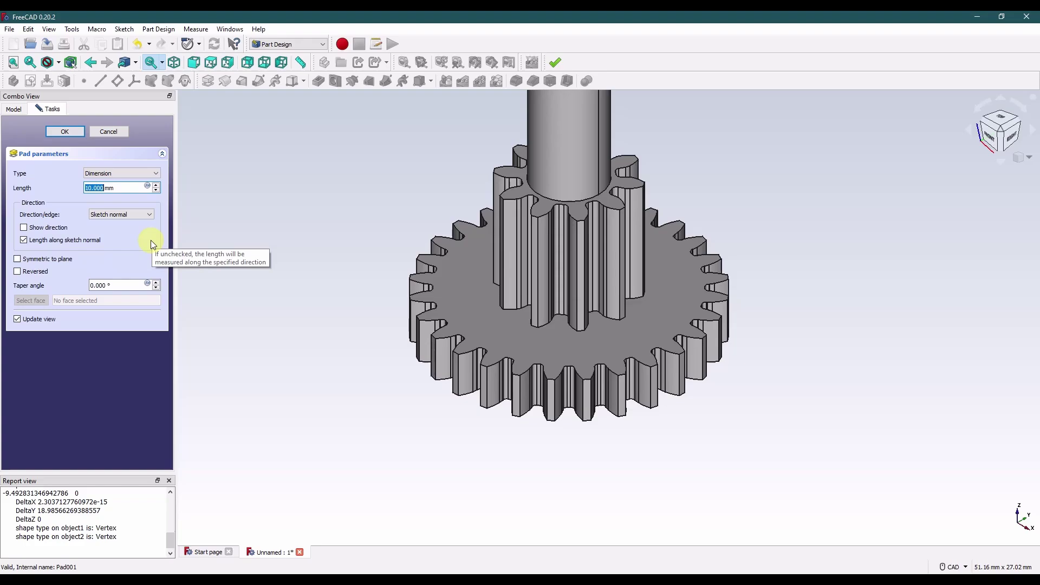
text(.5)
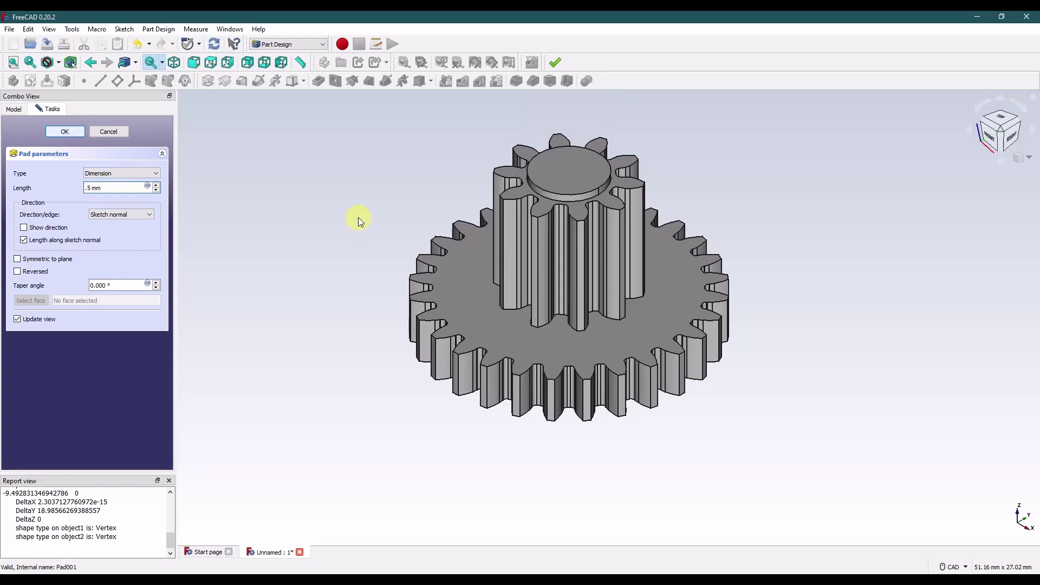
key(Return)
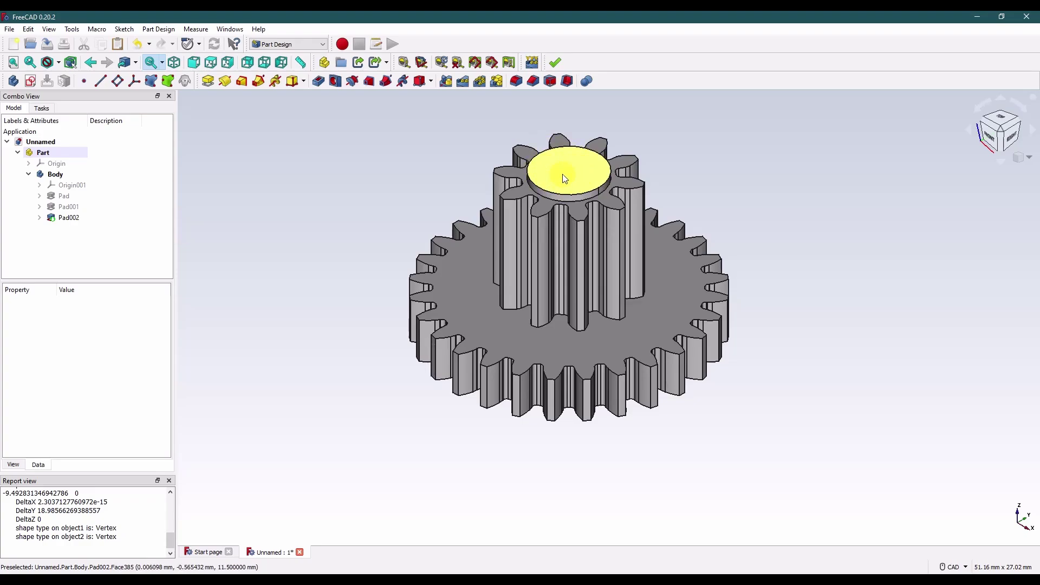
Sketch a 3.2 mm diameter circle centred on the origin on the XY plane.
click(364, 174)
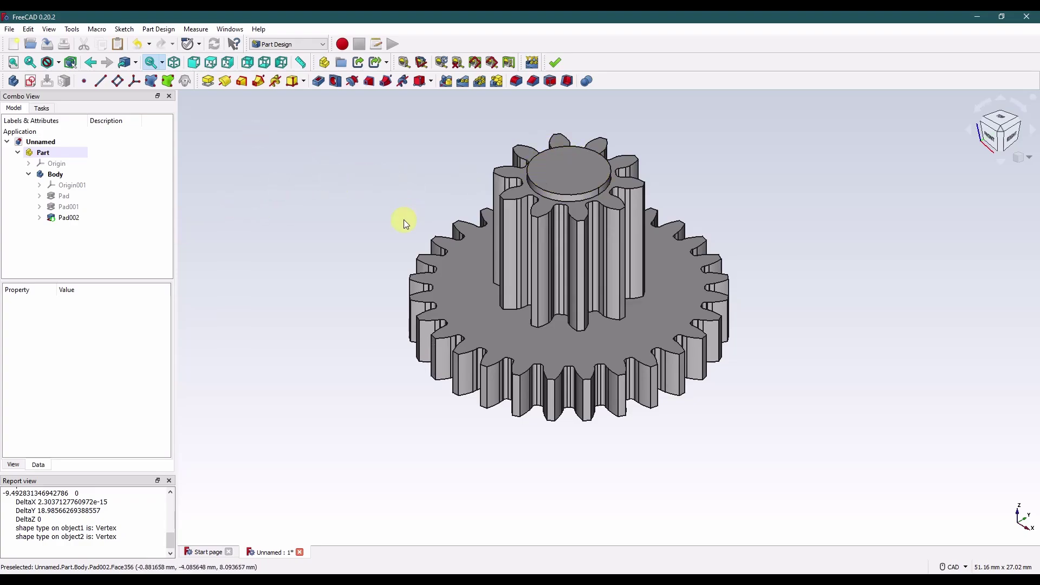
click(31, 81)
click(366, 277)
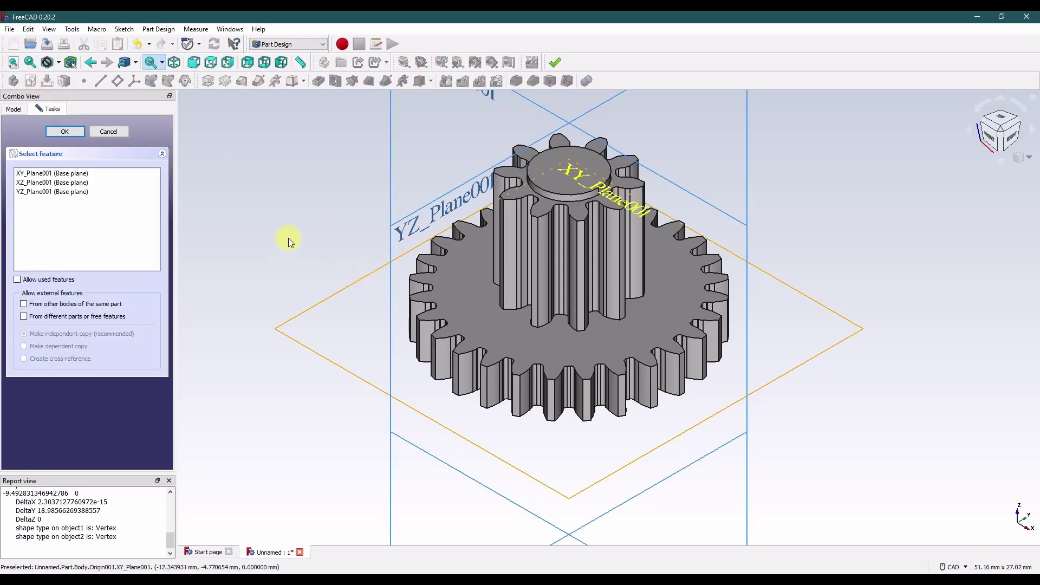
click(265, 81)
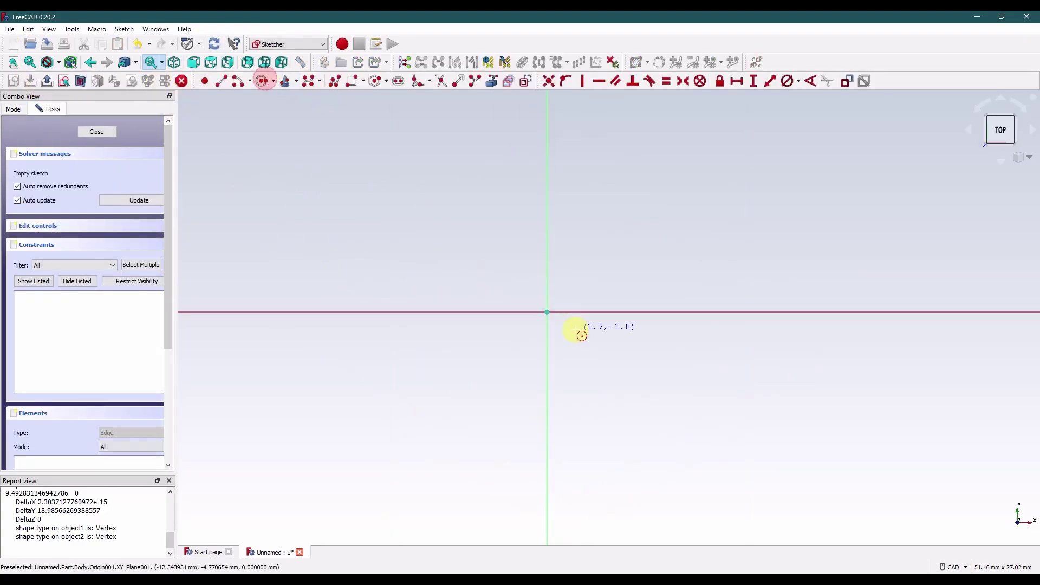
click(547, 312)
click(573, 325)
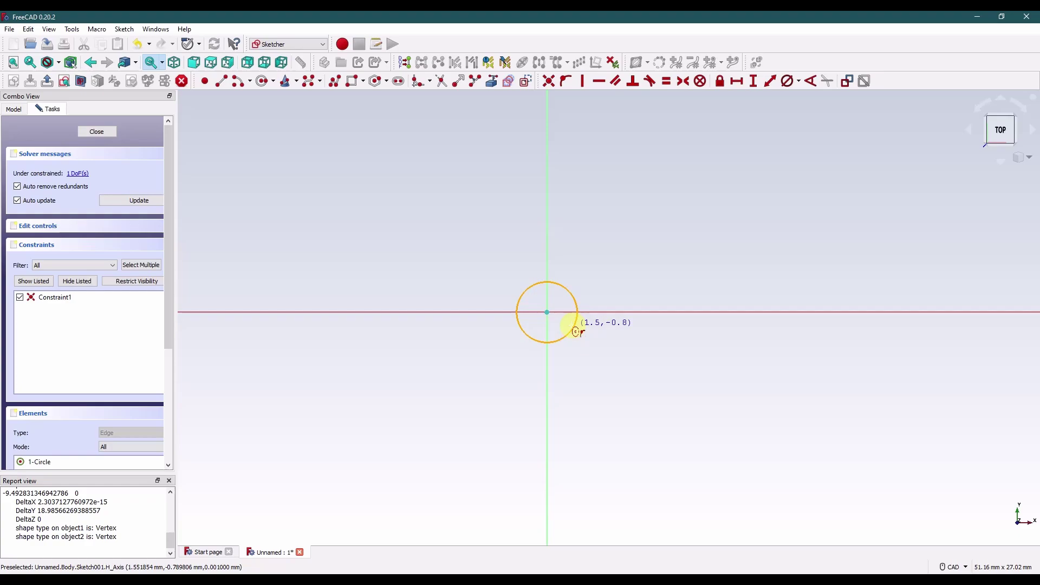
click(785, 82)
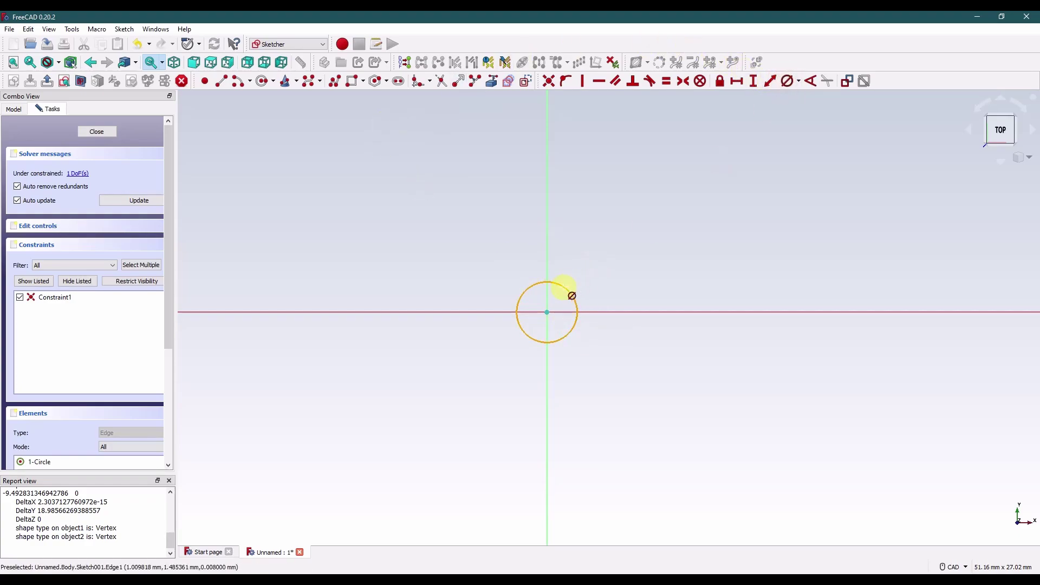
click(568, 292)
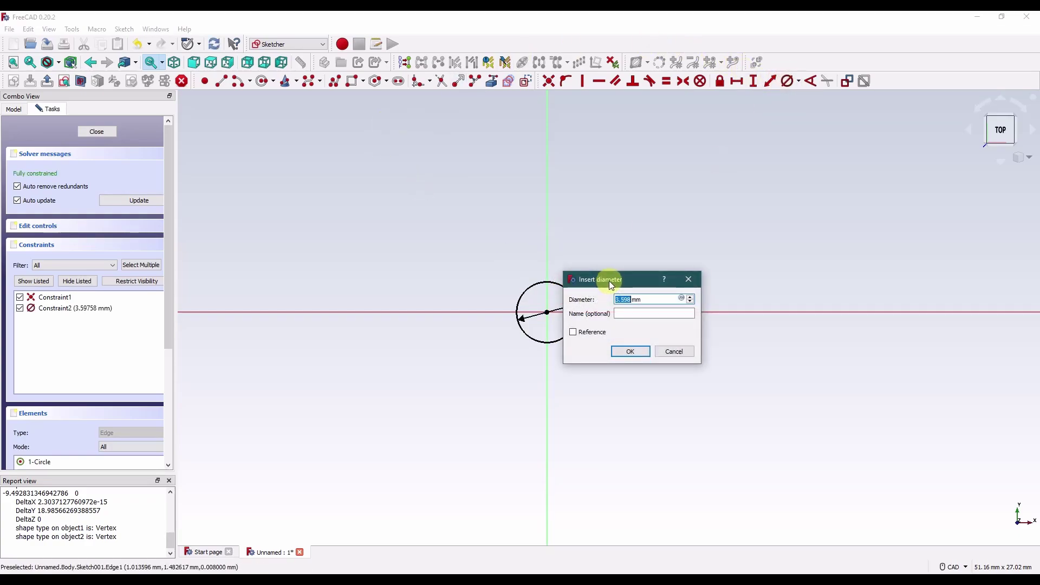
text(3.2)
key(Return)
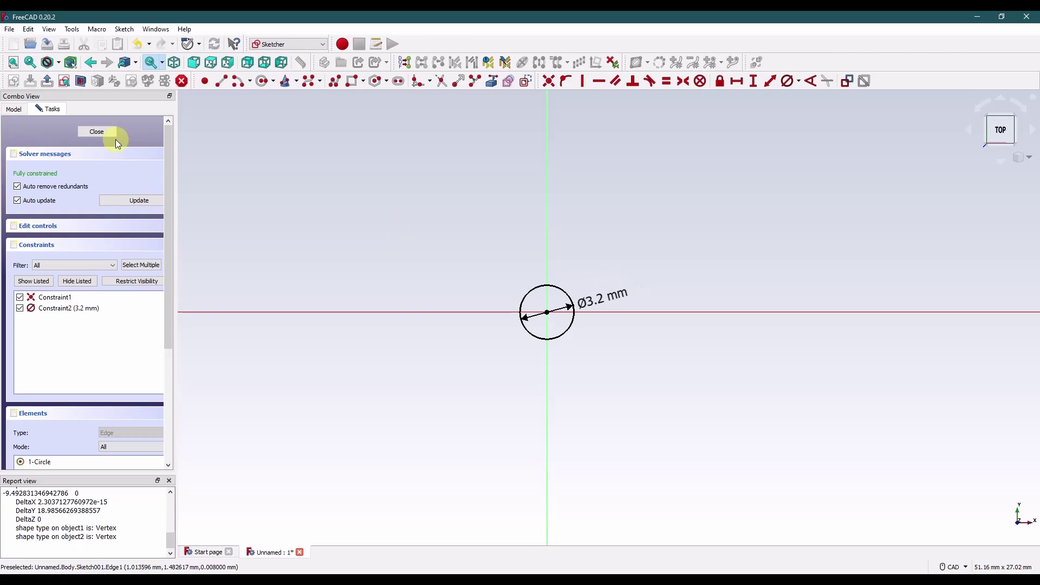
click(110, 131)
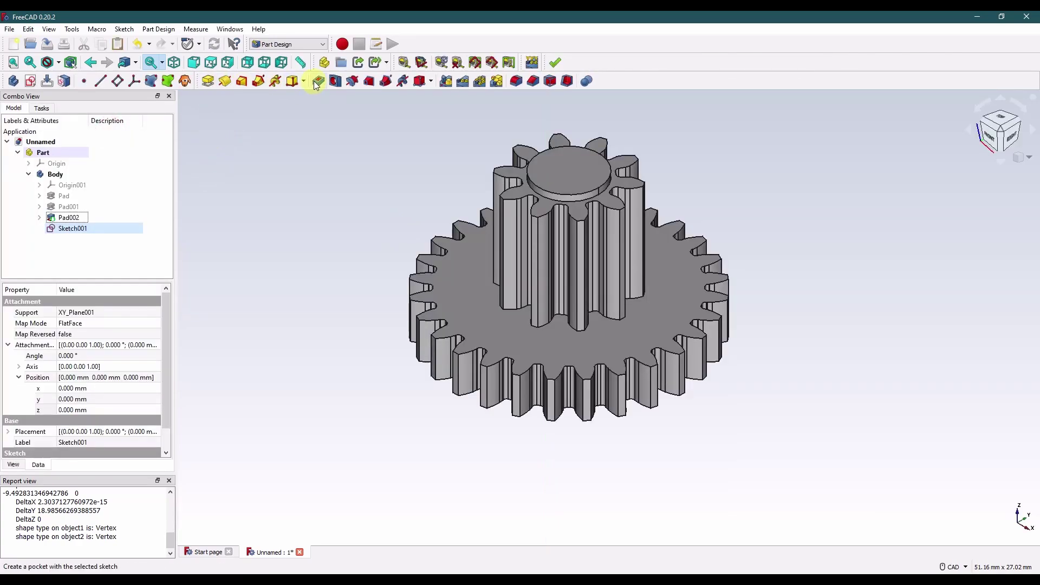
Pocket the circle Through all, reversed, to bore the central hole.
click(318, 82)
click(119, 173)
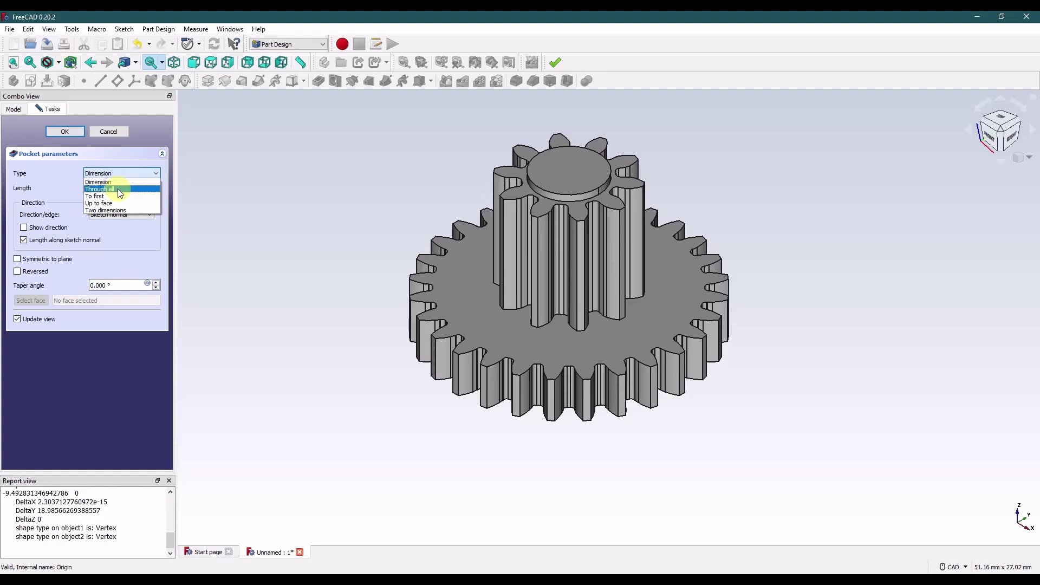
click(118, 189)
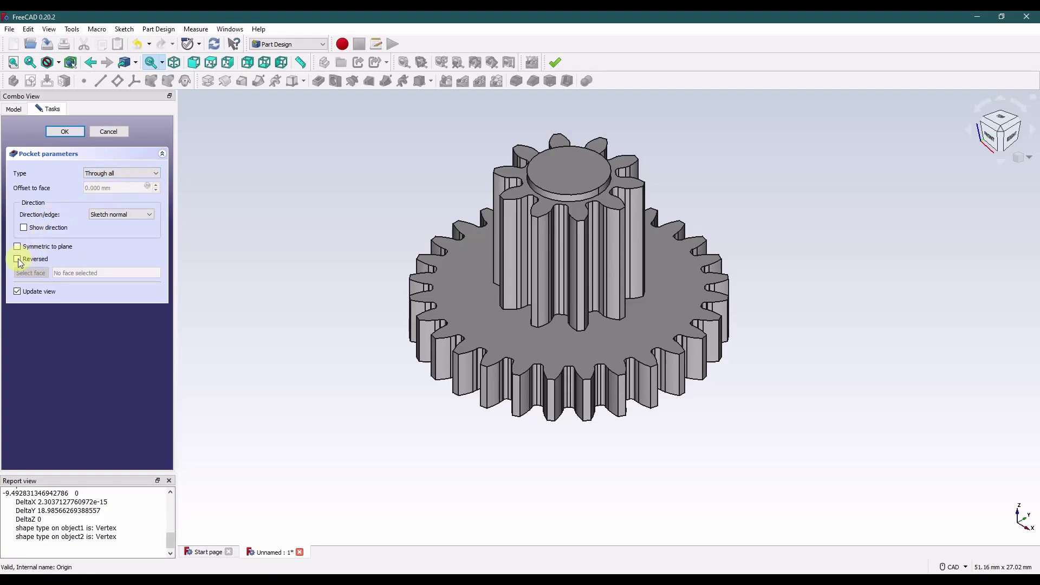
click(35, 259)
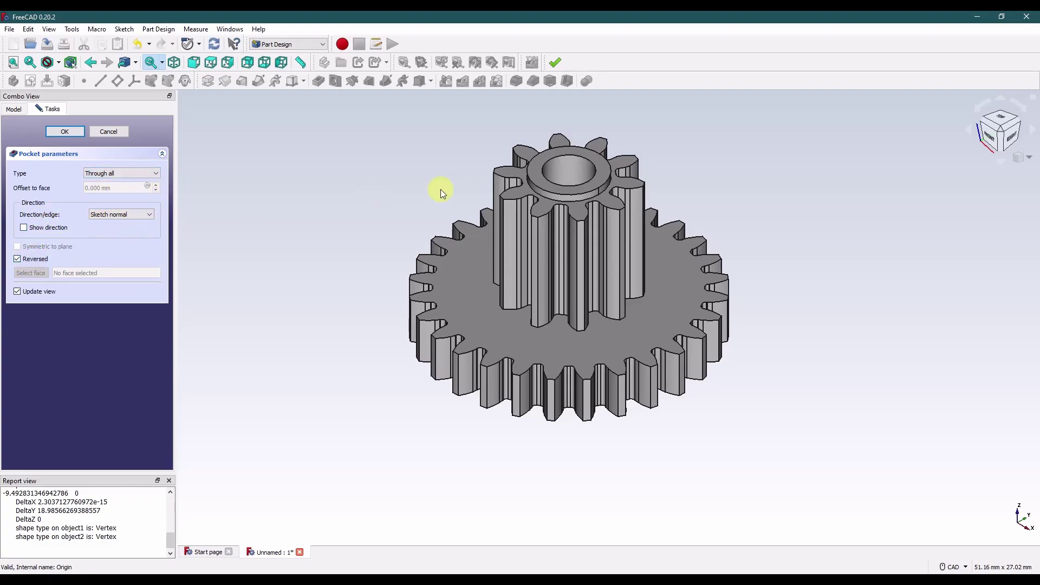
click(69, 131)
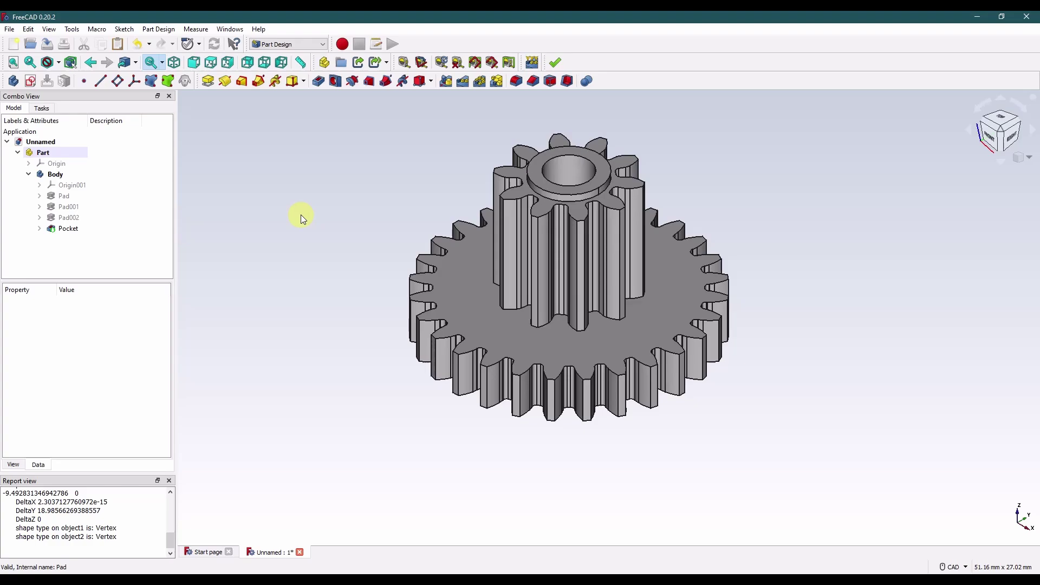
click(1003, 122)
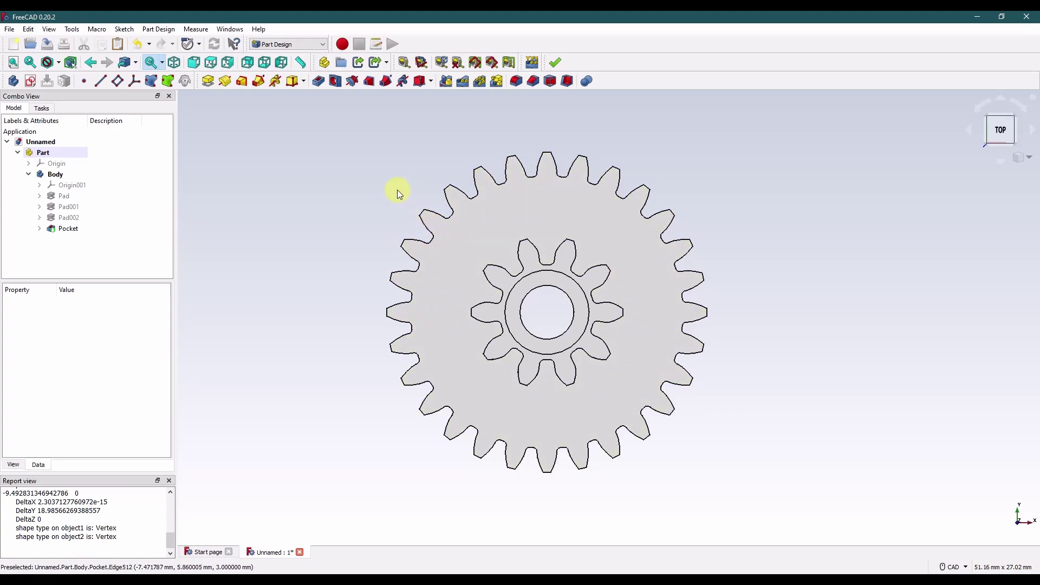
click(1025, 157)
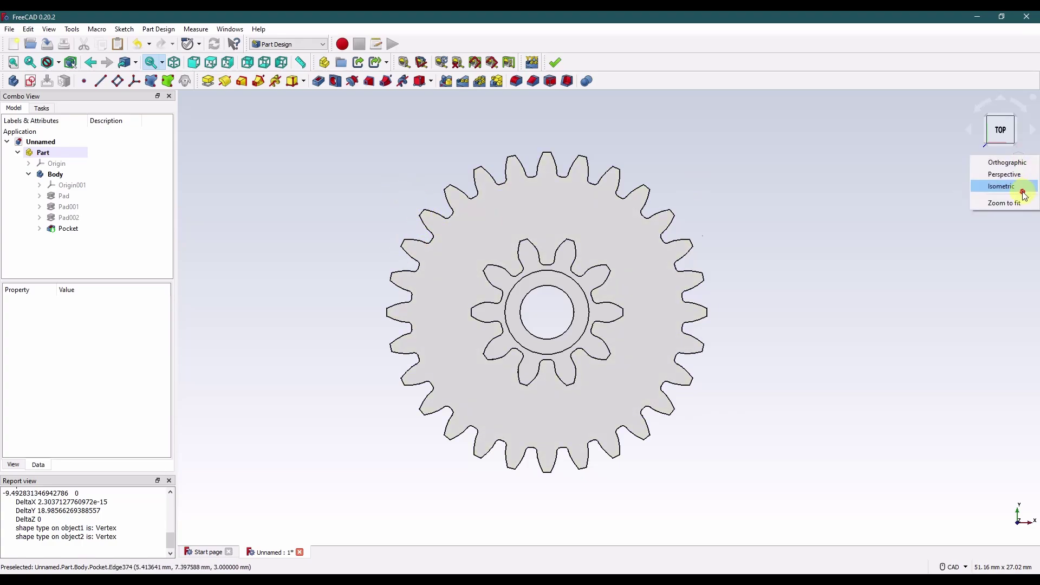
click(1013, 186)
click(373, 304)
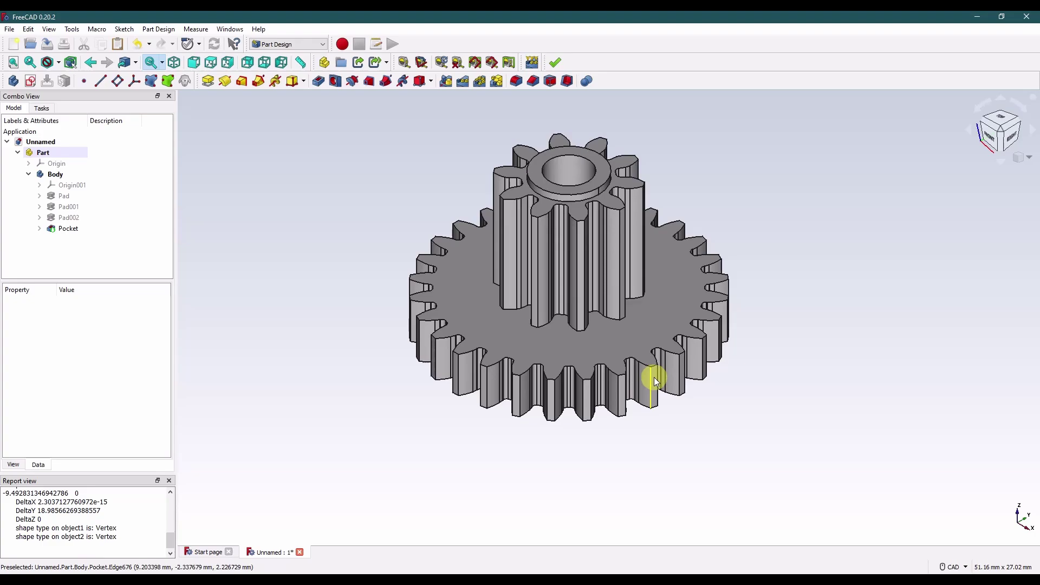
key(2)
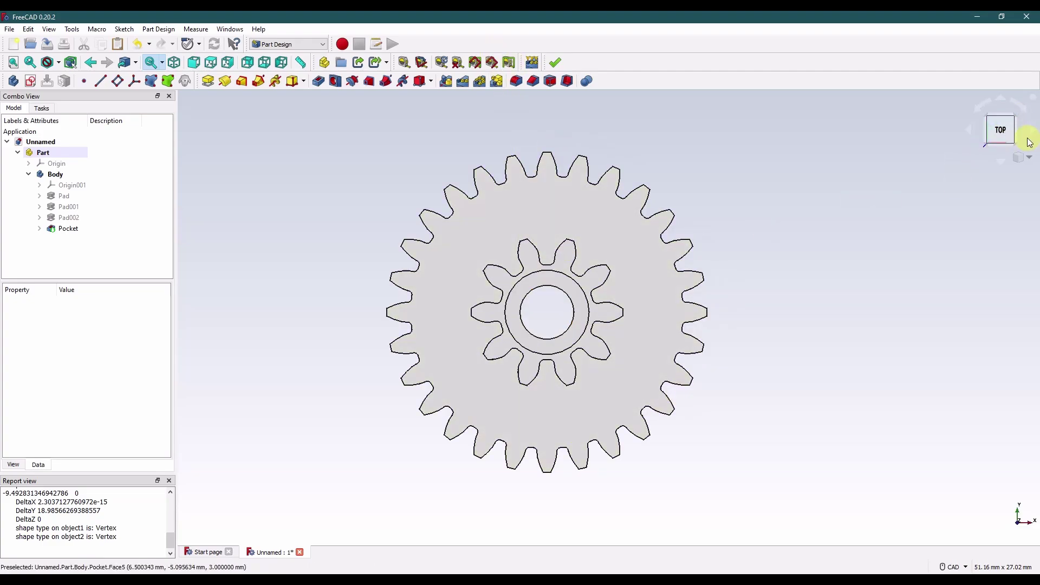
click(1028, 157)
click(1023, 196)
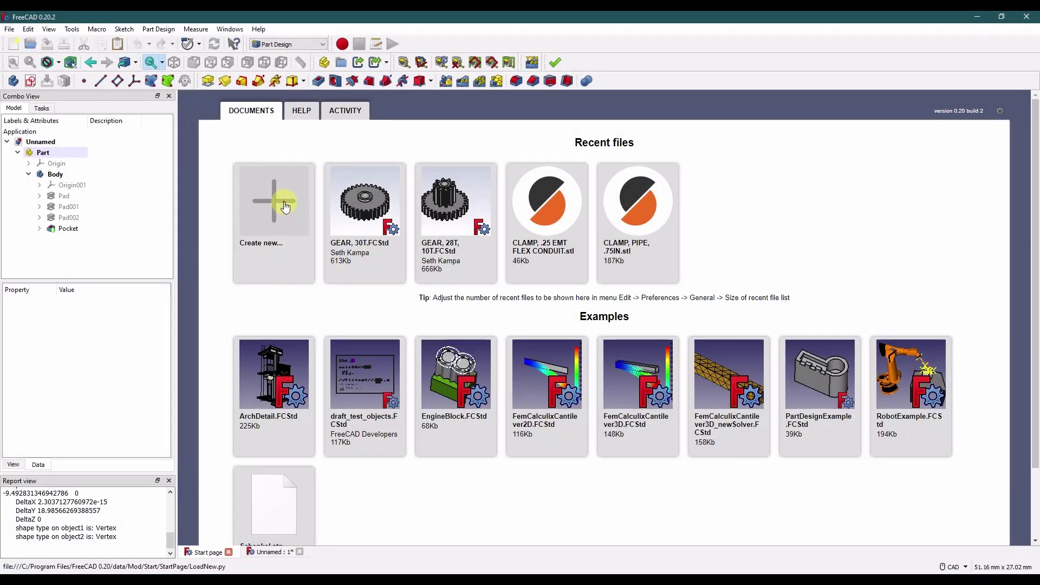
Create a new document with a Part and Body, cancelling the auto-started sketch.
click(285, 206)
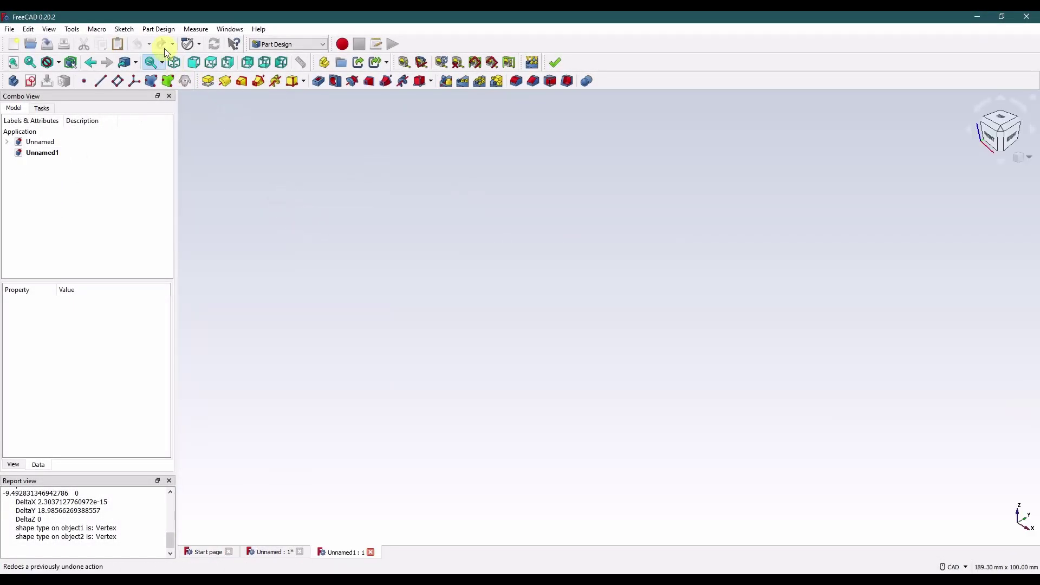
click(325, 64)
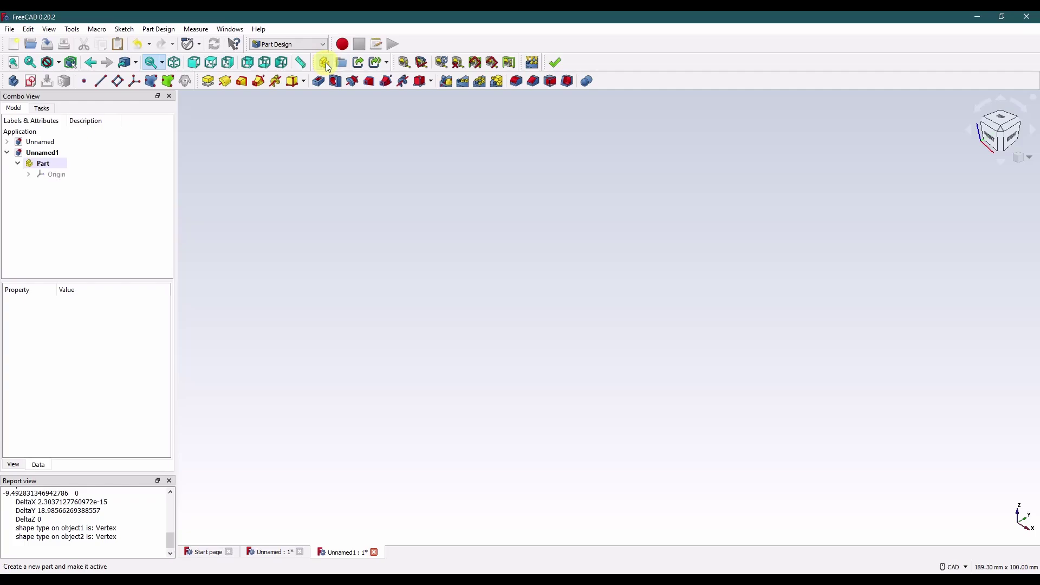
click(14, 81)
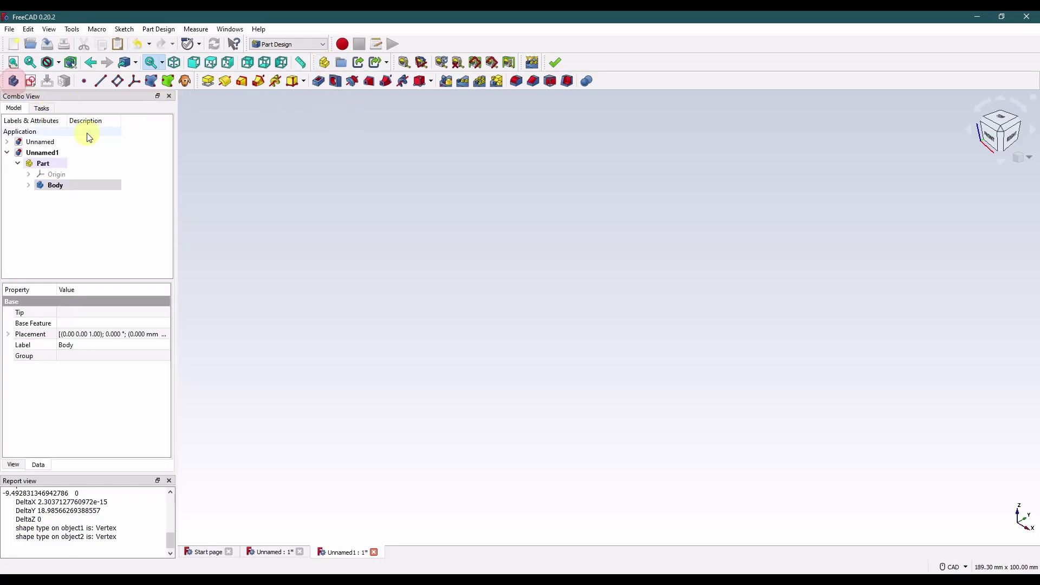
click(31, 81)
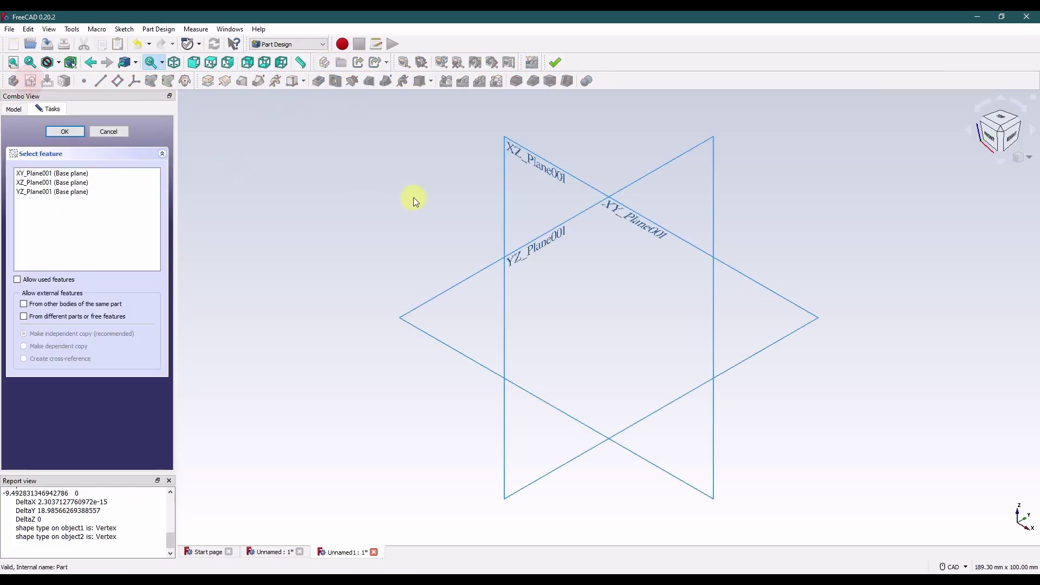
click(106, 133)
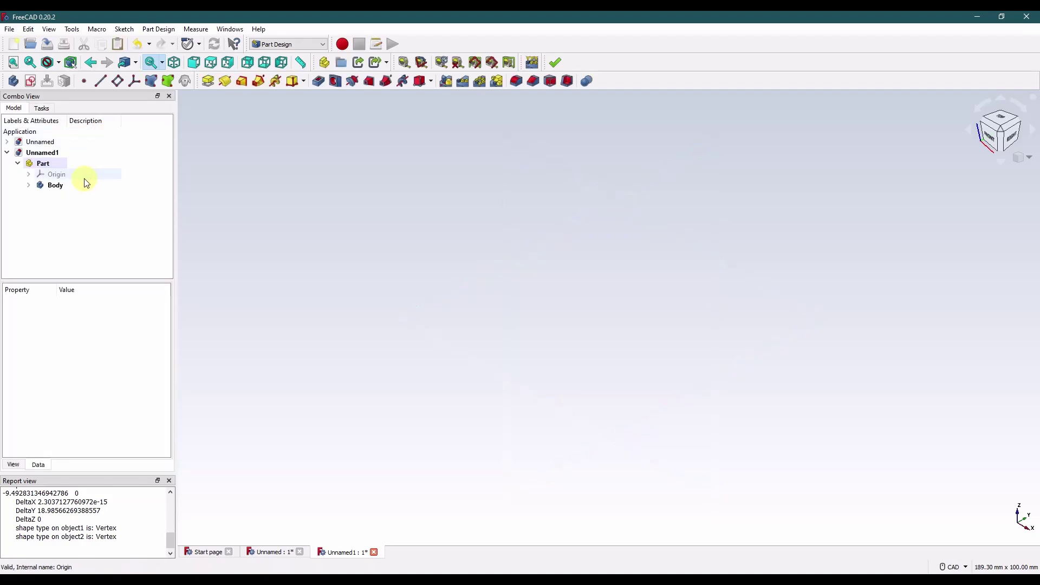
Insert an involute gear profile with 30 teeth and 0.8 mm module.
click(168, 31)
click(191, 255)
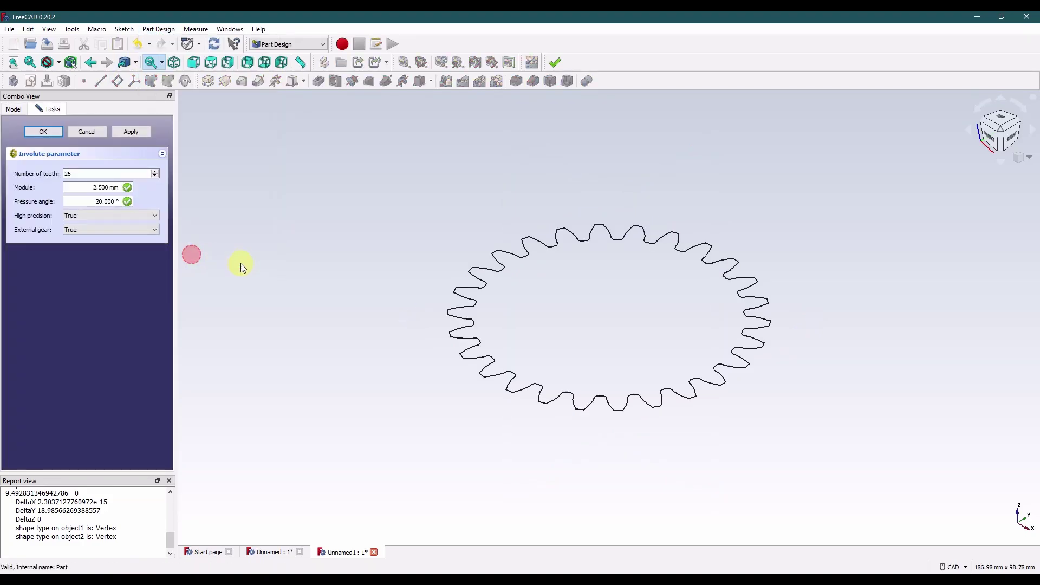
drag(86, 174, 122, 189)
text(30)
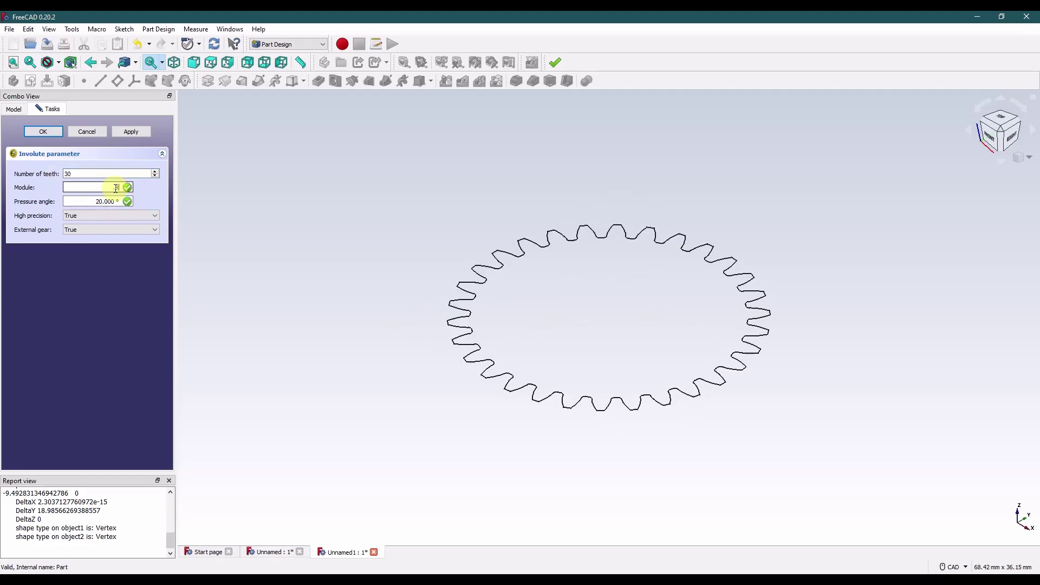
text(0.8)
click(87, 198)
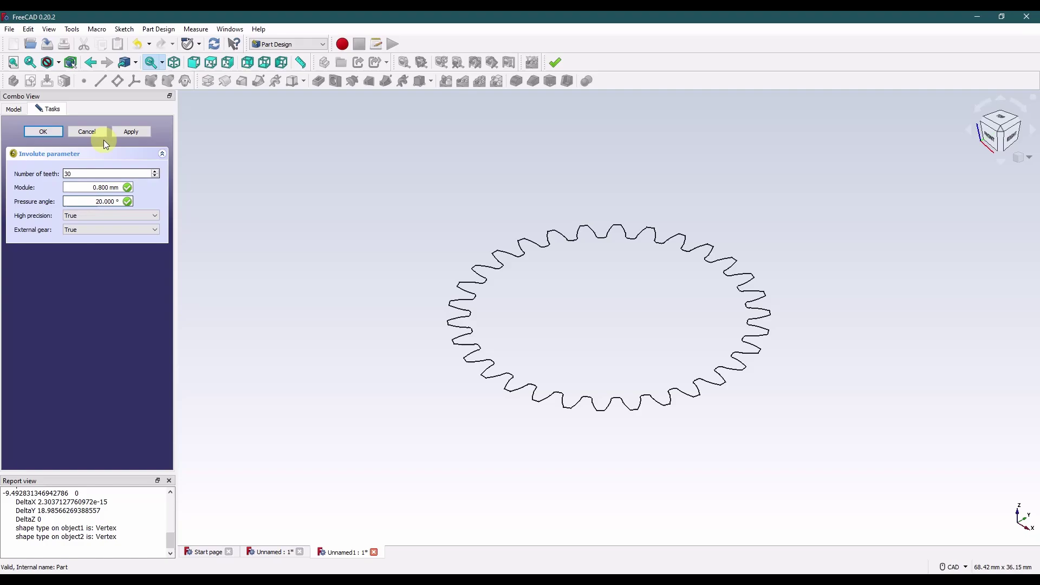
click(51, 133)
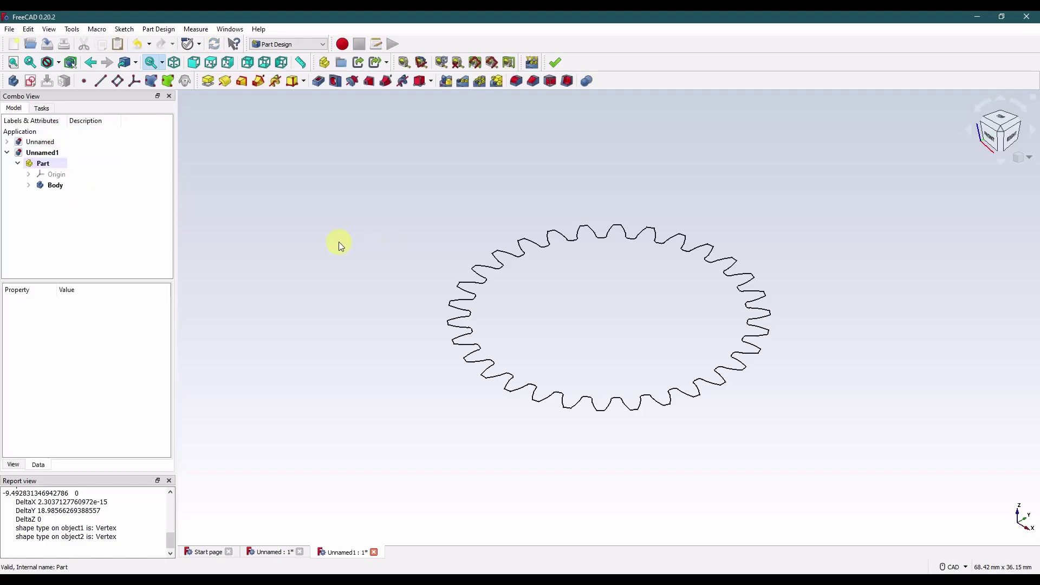
Pad the InvoluteGear profile 5.4 mm into a solid gear.
click(29, 185)
click(76, 206)
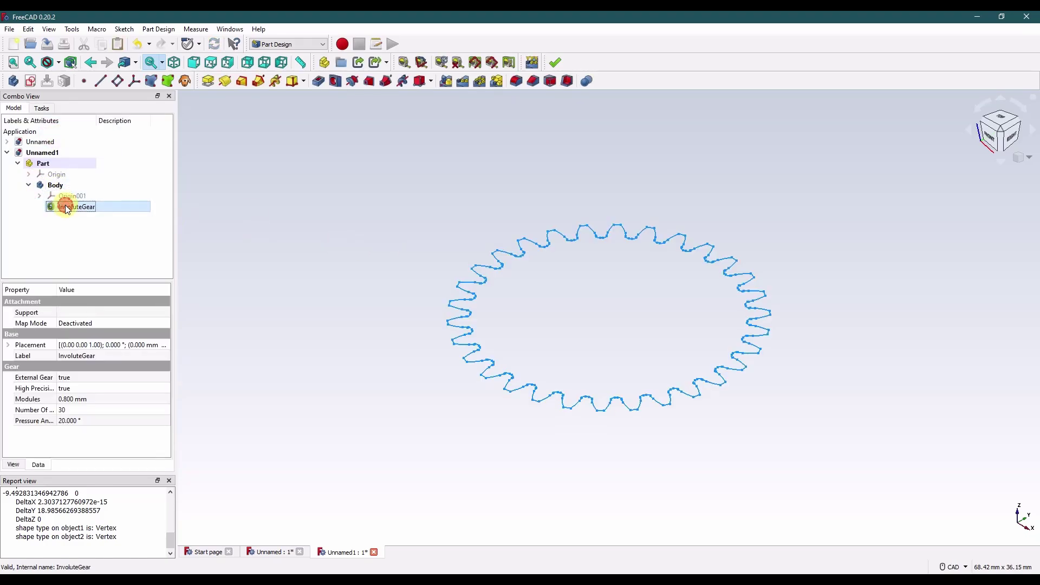
click(208, 82)
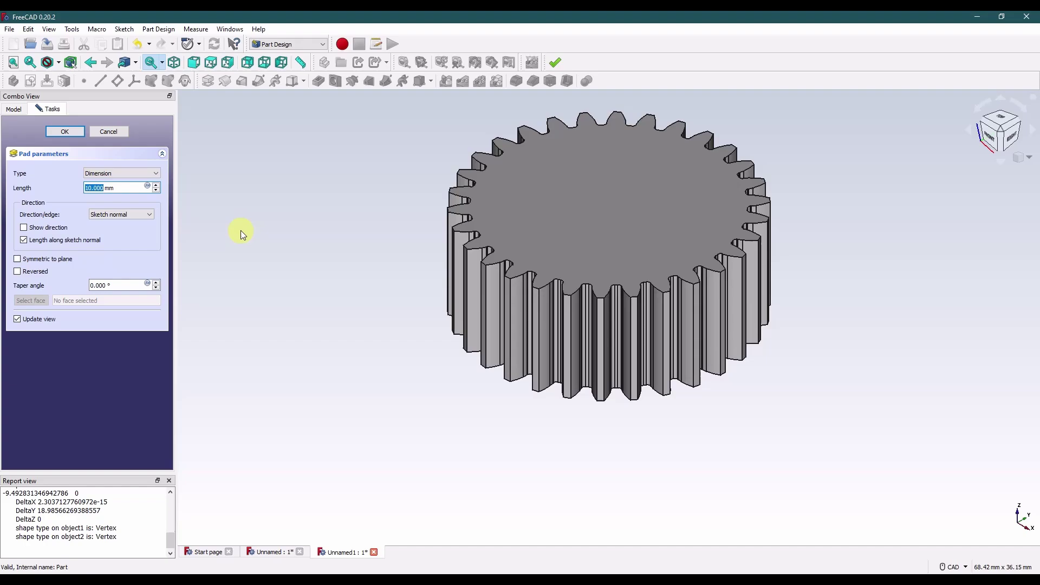
text(5.4)
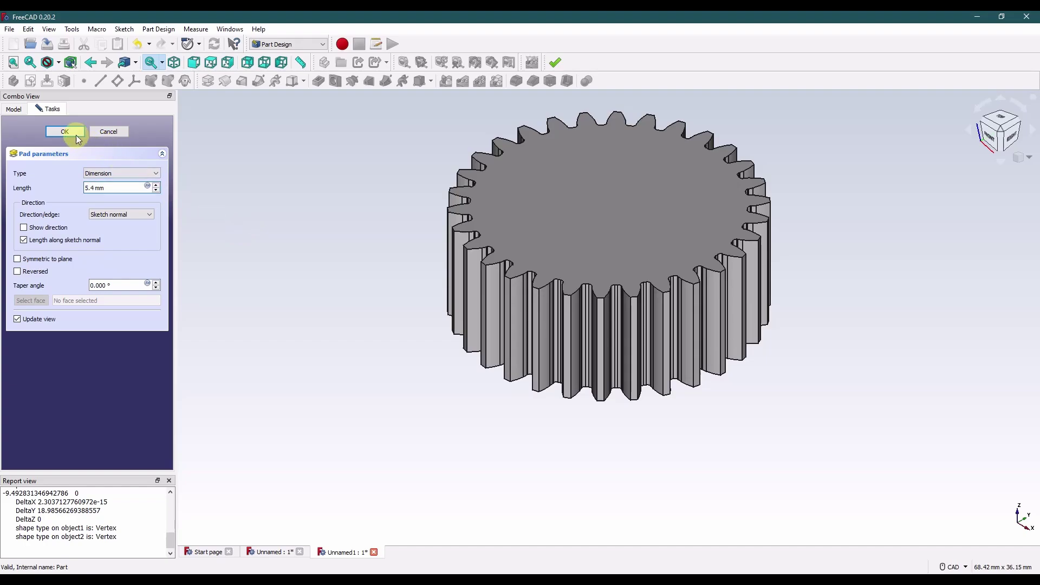
click(65, 131)
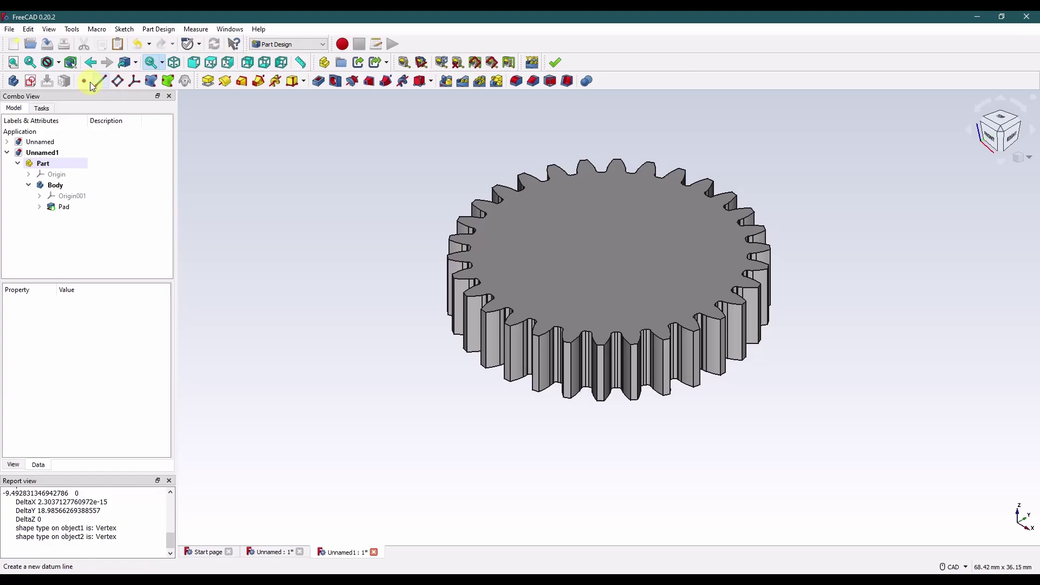
Sketch a 7.6 mm diameter circle at the origin on XY_Plane001.
click(31, 80)
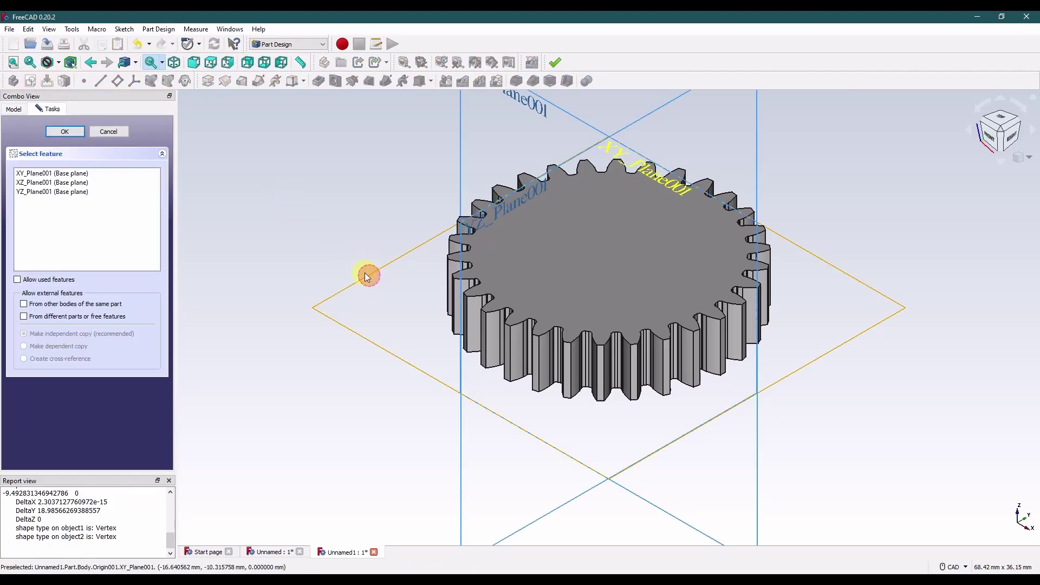
click(366, 277)
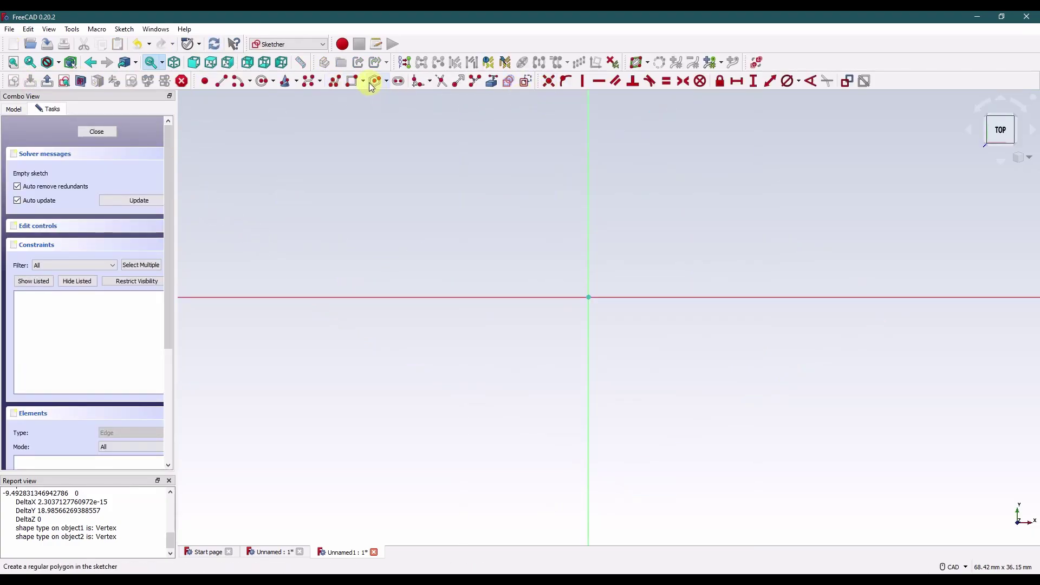
click(263, 81)
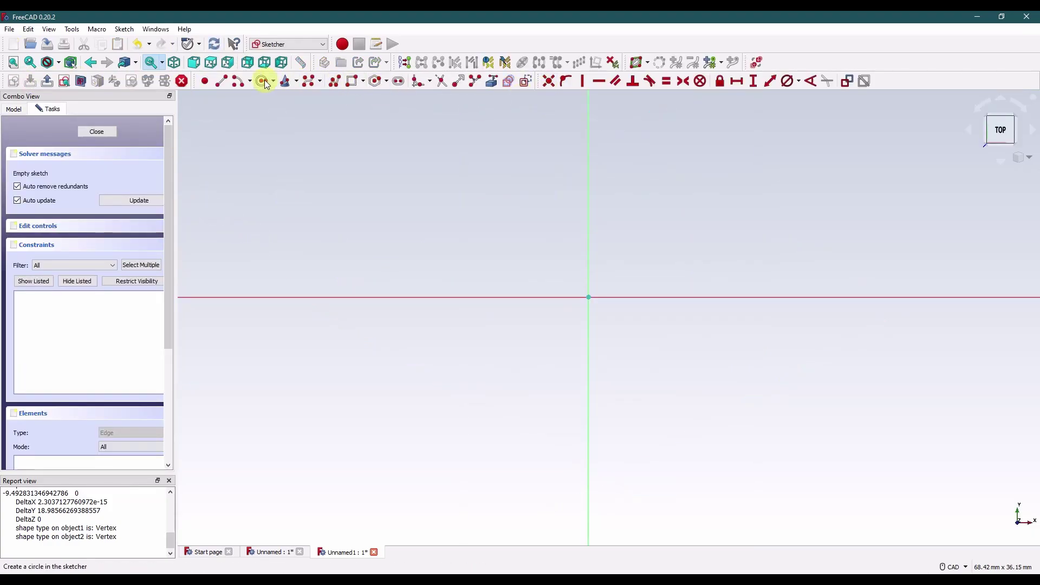
click(589, 297)
click(636, 320)
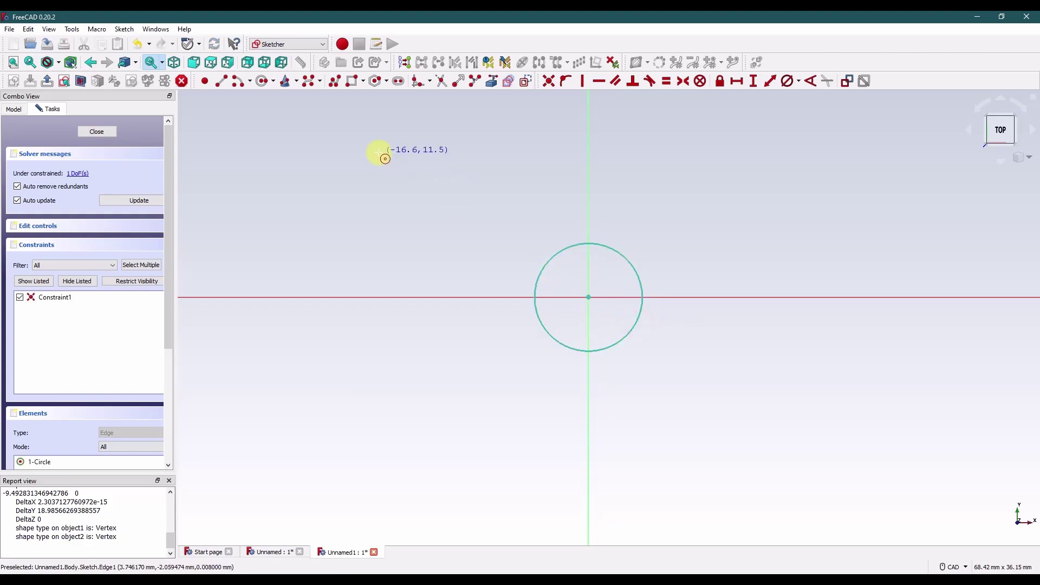
click(785, 82)
click(620, 255)
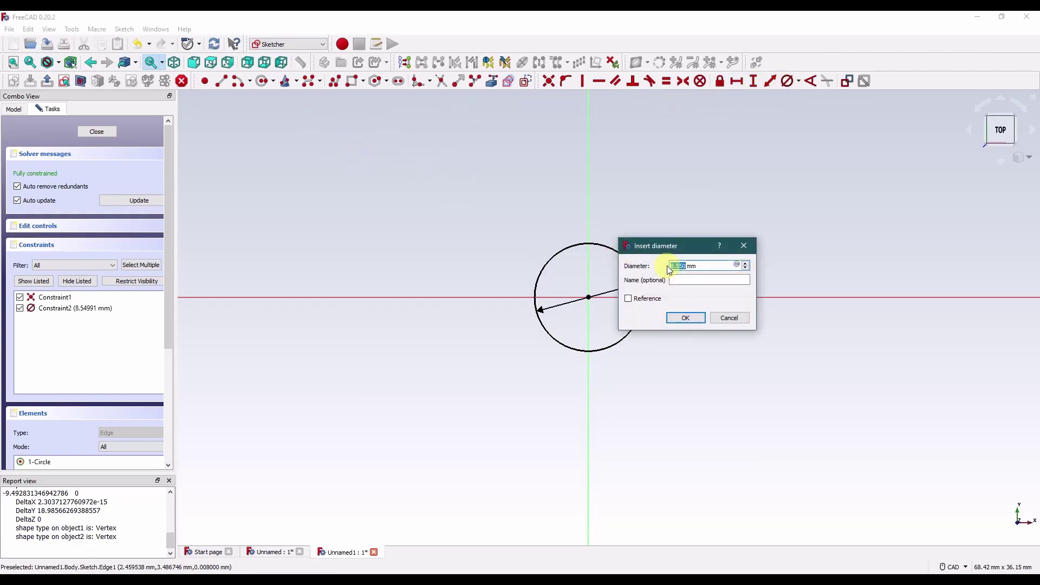
text(7.6)
key(Return)
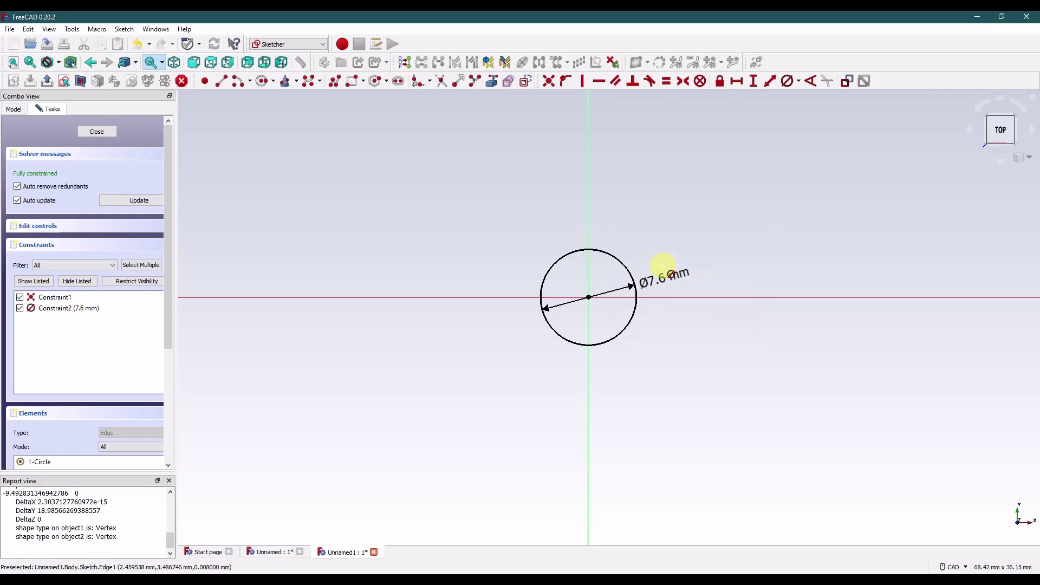
Close the hub sketch and raise its attachment position to z = 5.4 mm.
click(93, 132)
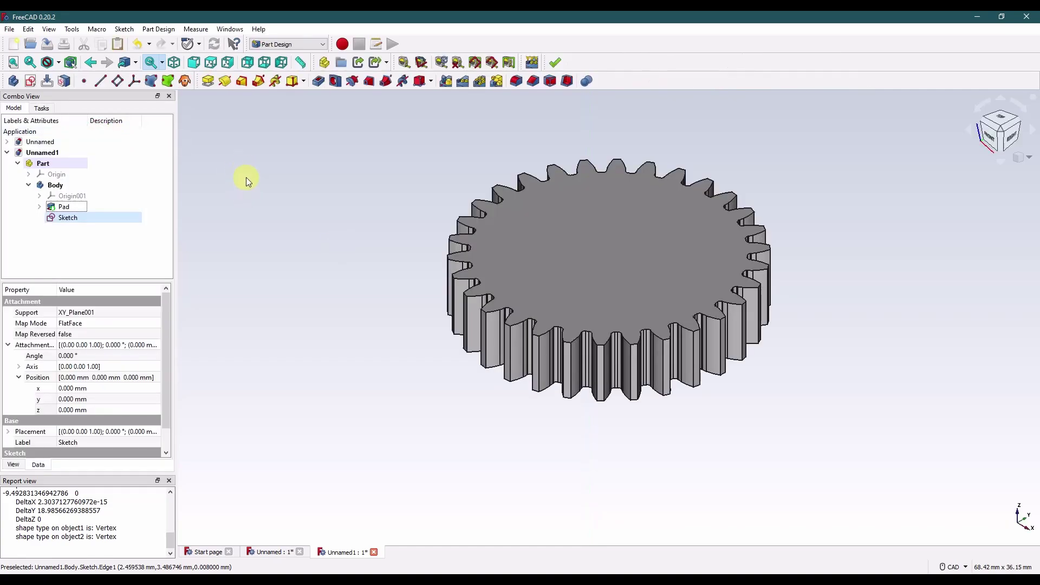
click(113, 409)
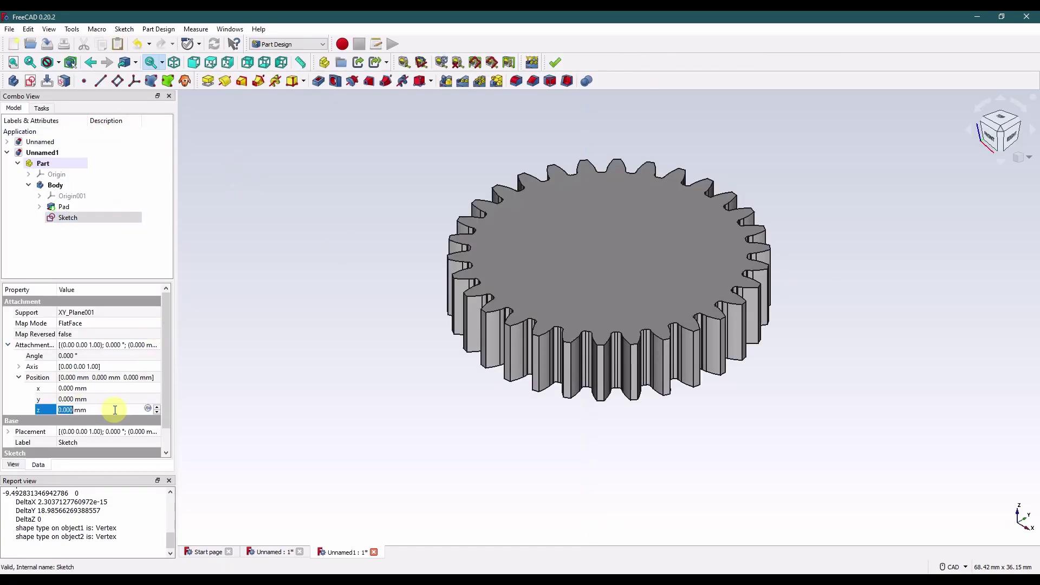
text(5.4)
key(Return)
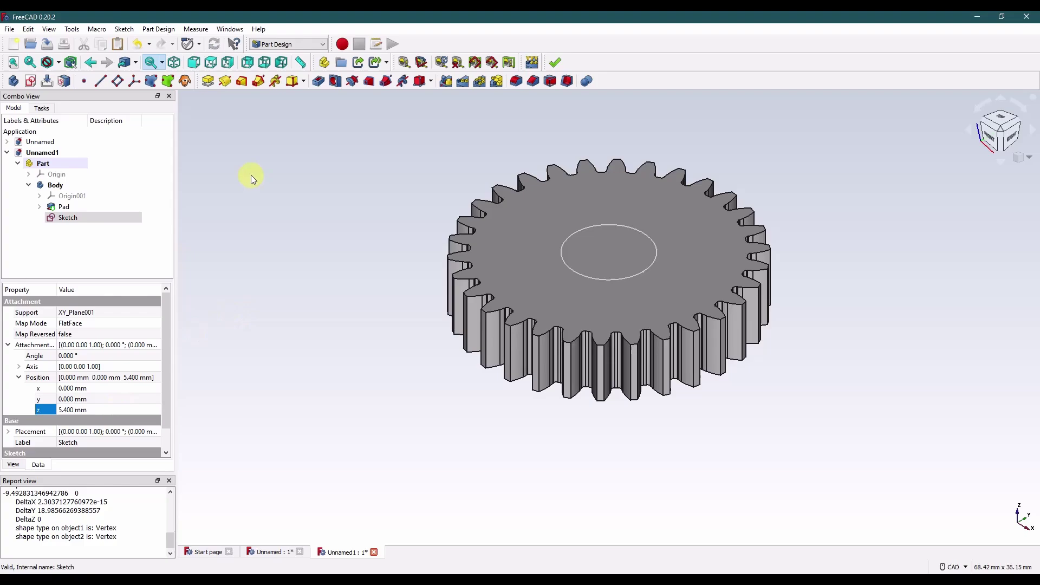
Pad the hub sketch 1.55 mm tall.
click(102, 216)
click(208, 81)
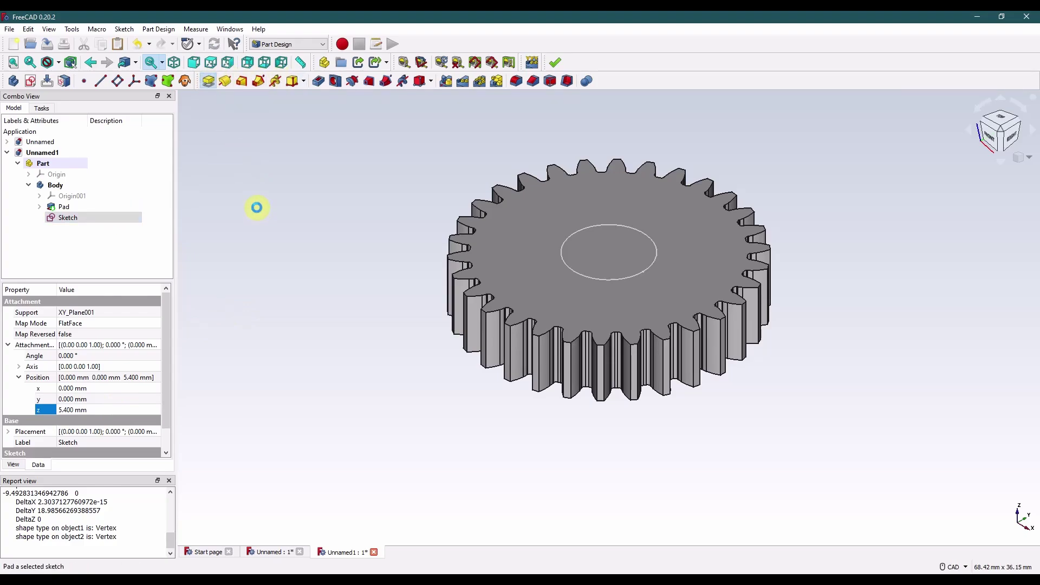
drag(126, 188, 76, 191)
text(1.55)
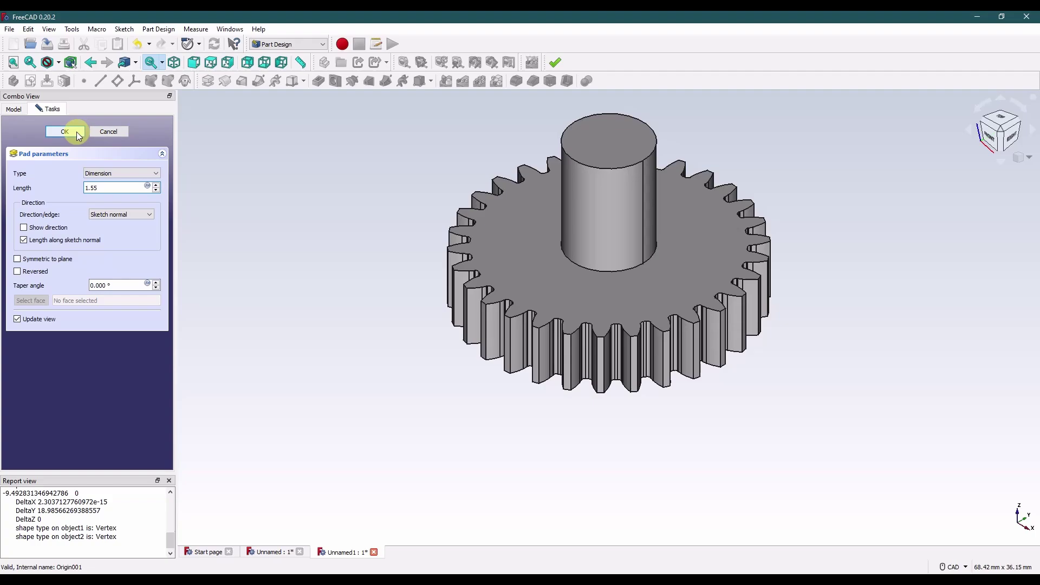
click(64, 132)
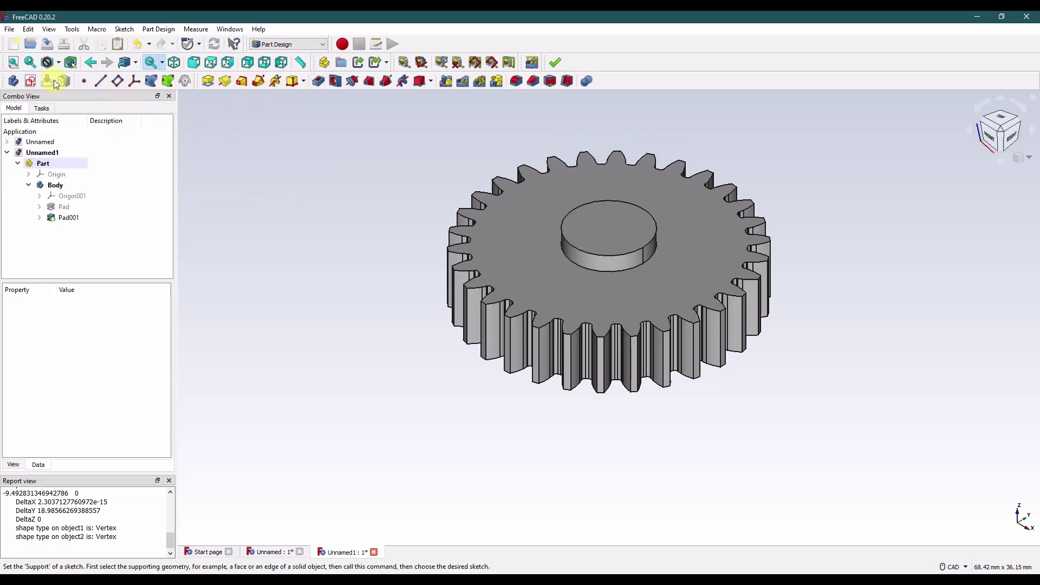
Sketch a 5.2 mm diameter circle at the origin on XY_Plane.
click(31, 81)
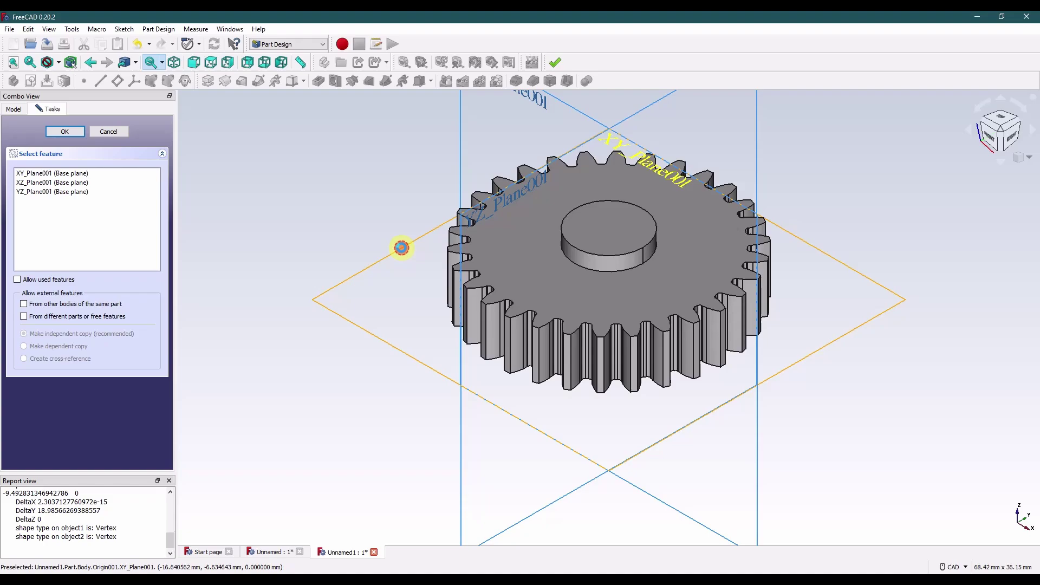
click(402, 247)
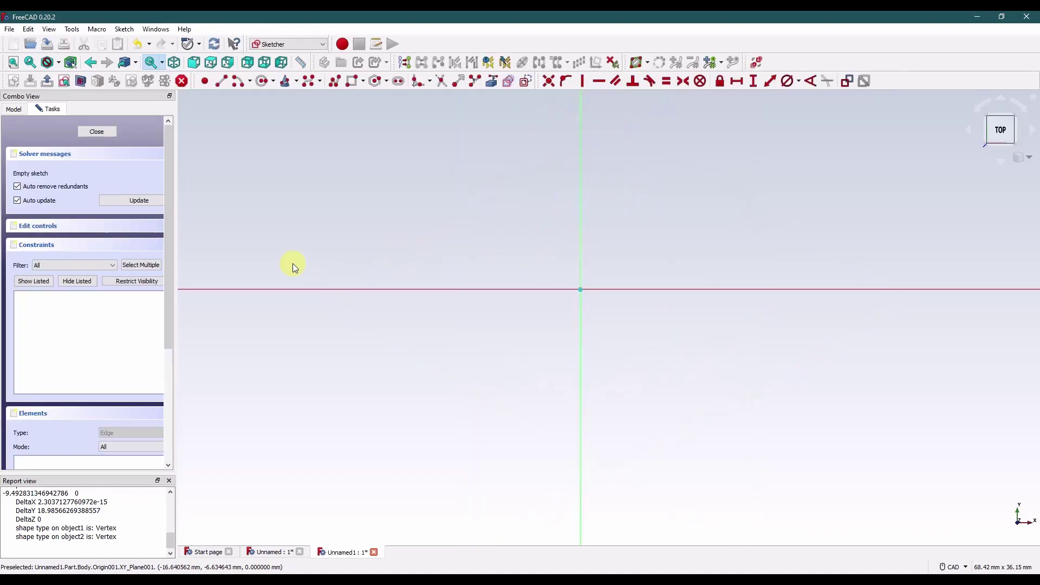
click(263, 81)
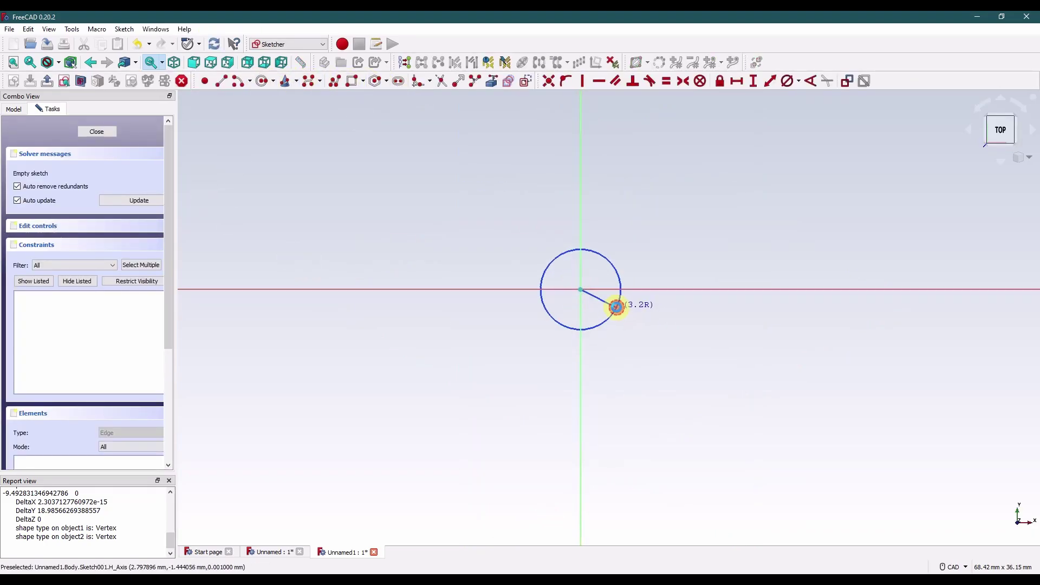
click(616, 306)
click(788, 82)
click(603, 265)
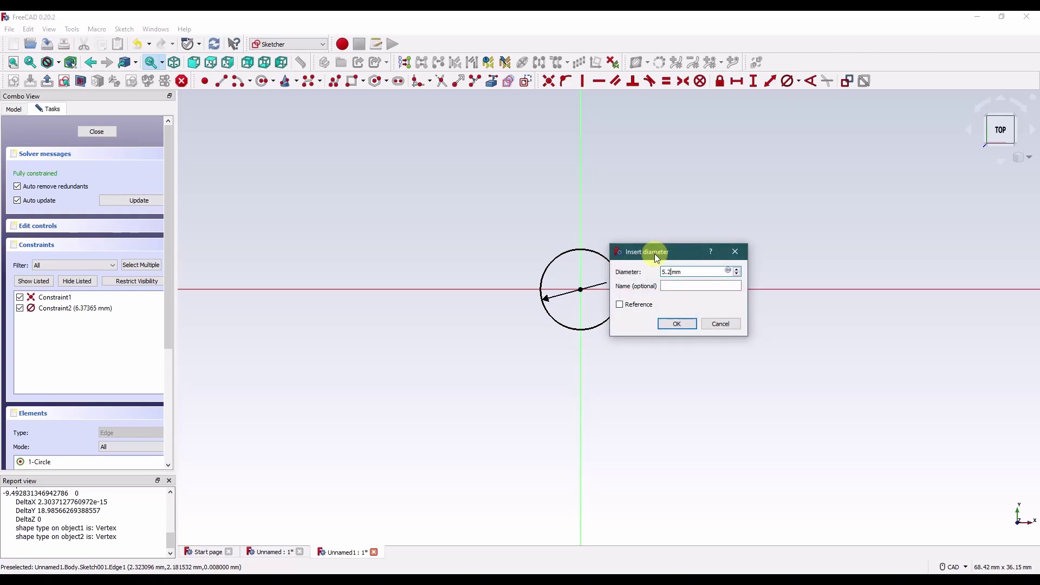
click(678, 323)
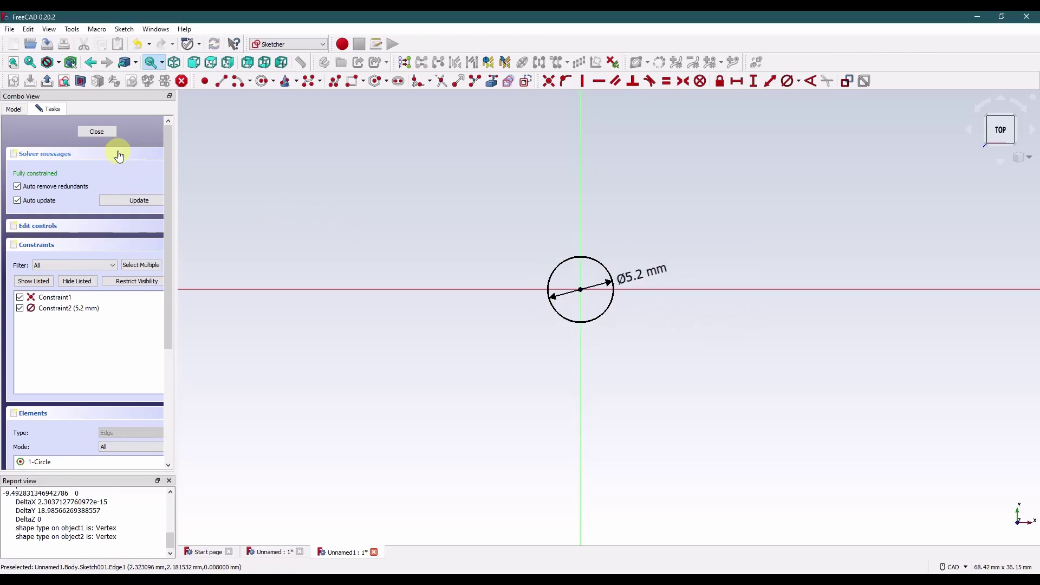
click(96, 132)
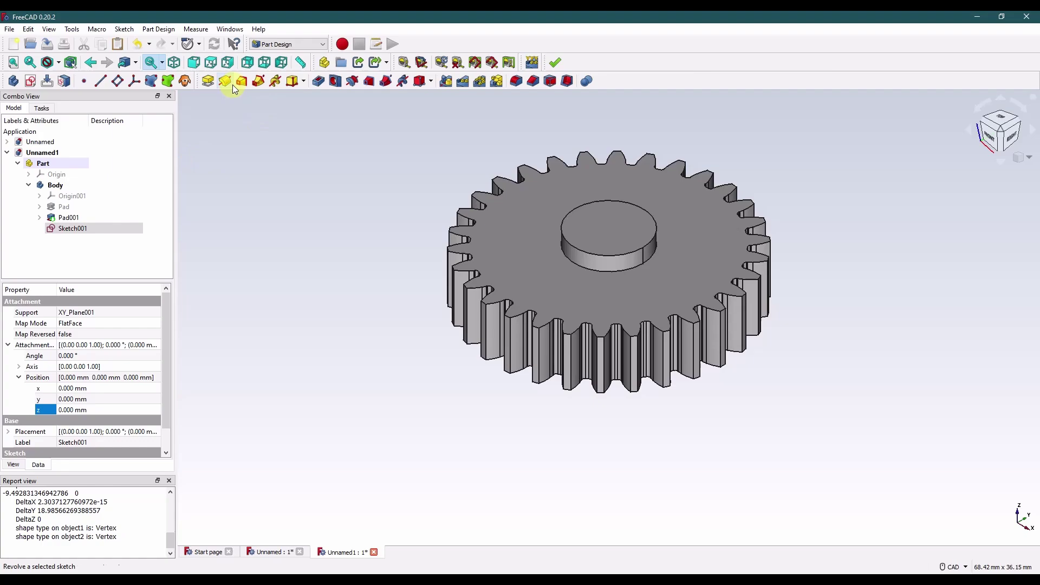
Pocket the bore sketch, reversed and Through all.
click(316, 81)
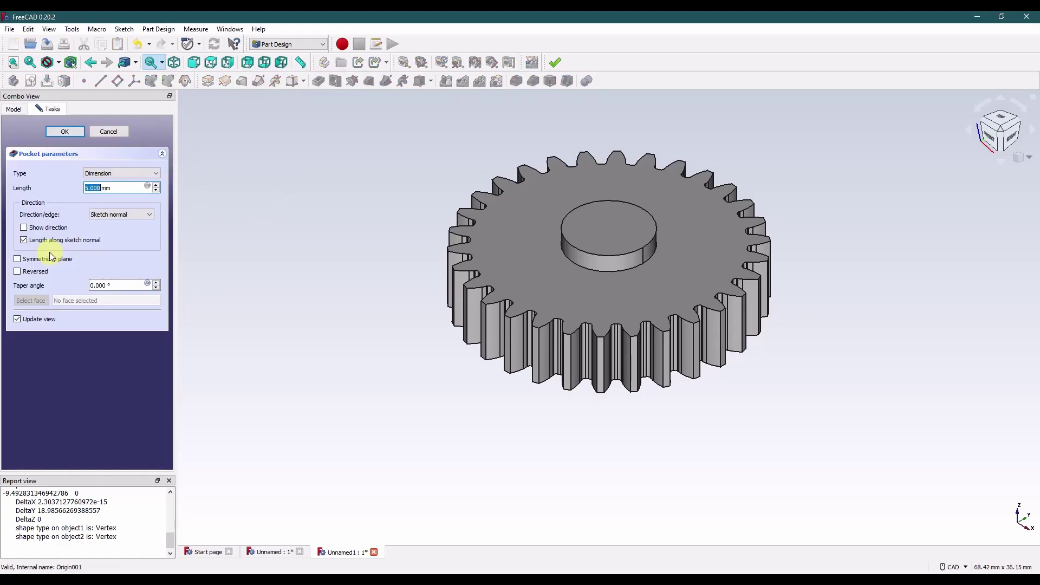
click(33, 270)
click(128, 174)
click(121, 189)
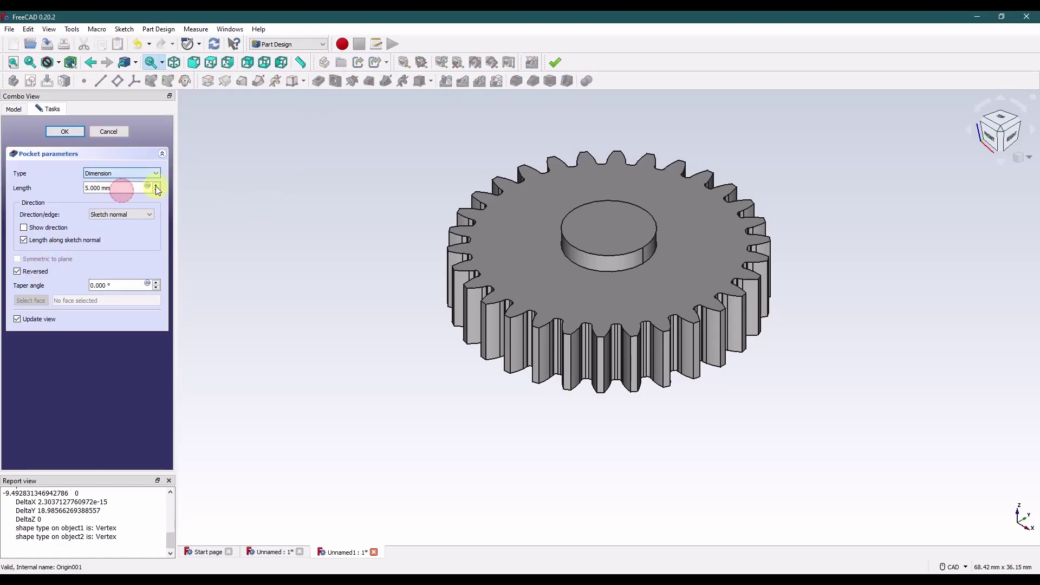
click(65, 132)
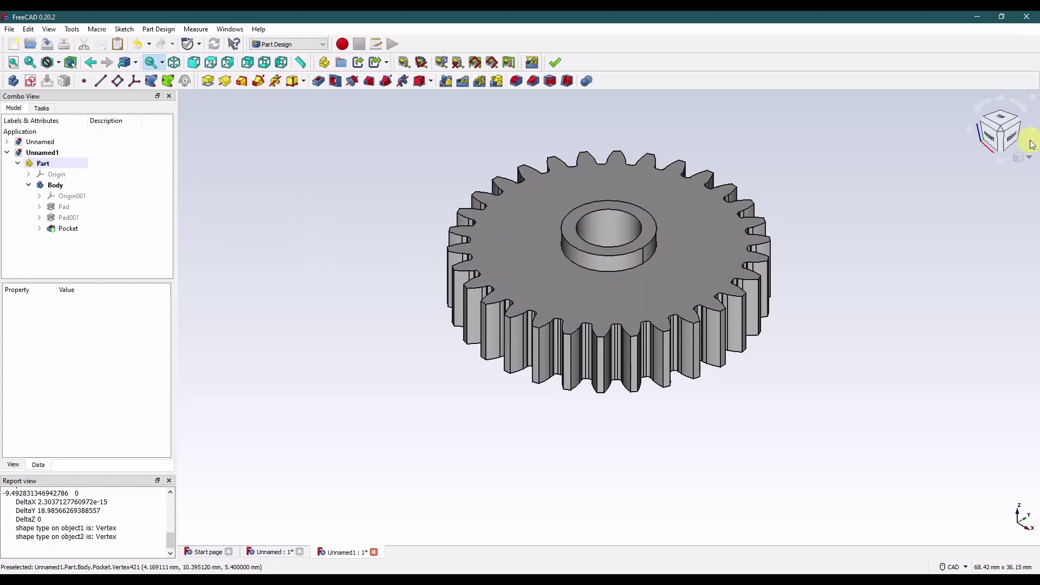
click(1029, 157)
click(1022, 177)
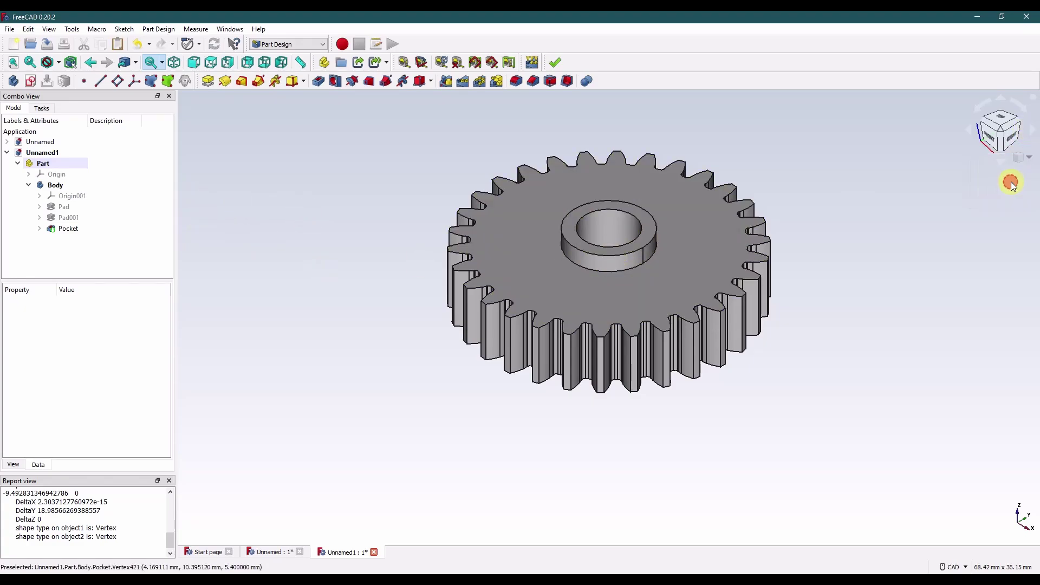
click(991, 136)
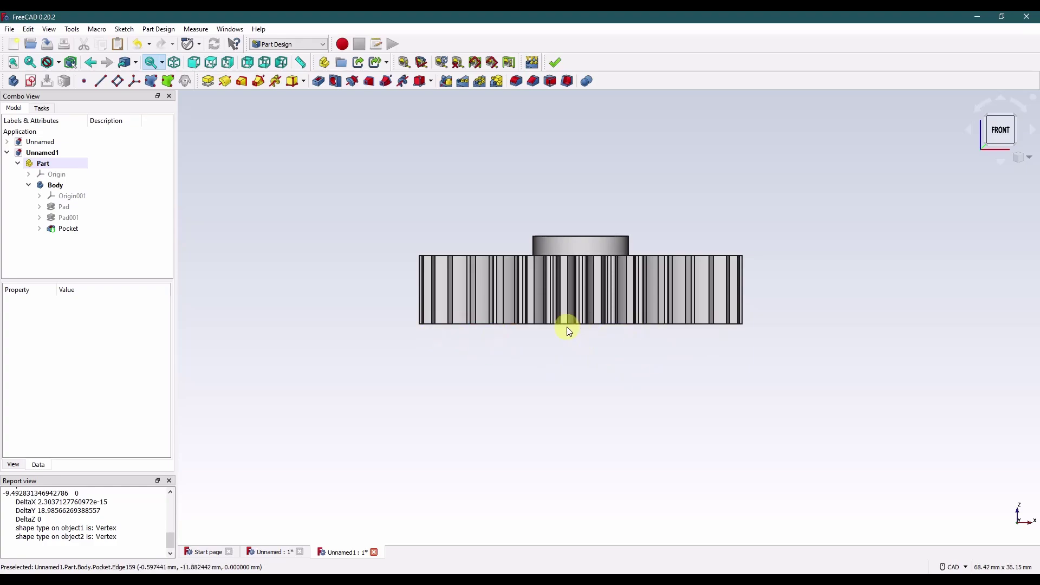
click(1020, 157)
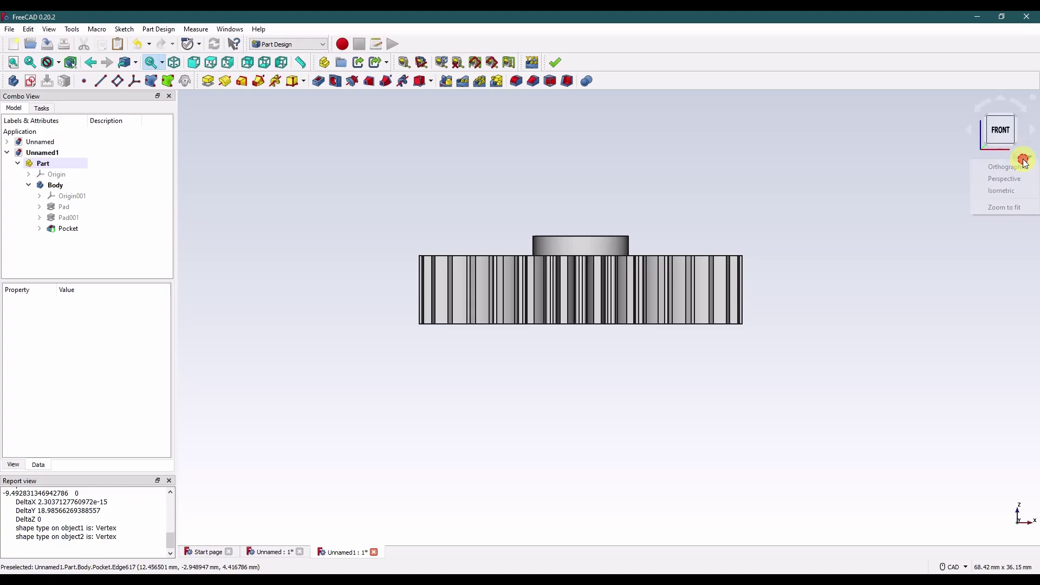
click(994, 193)
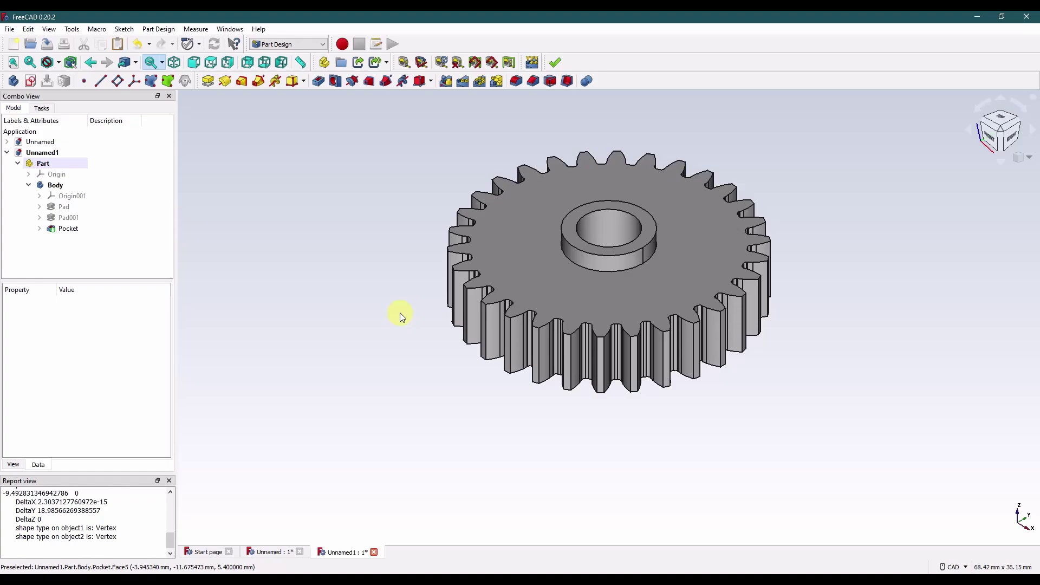
click(531, 258)
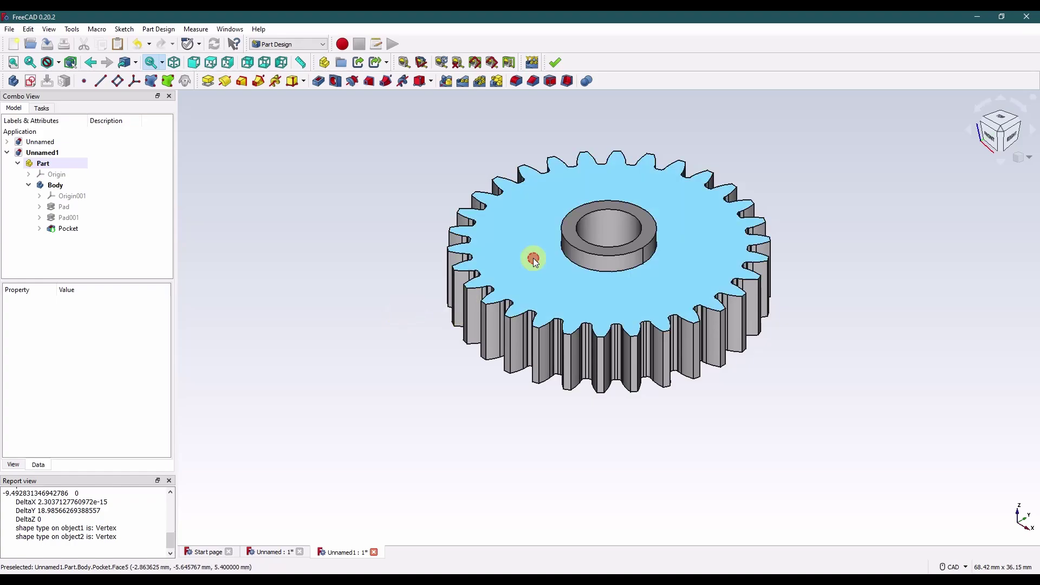
click(425, 272)
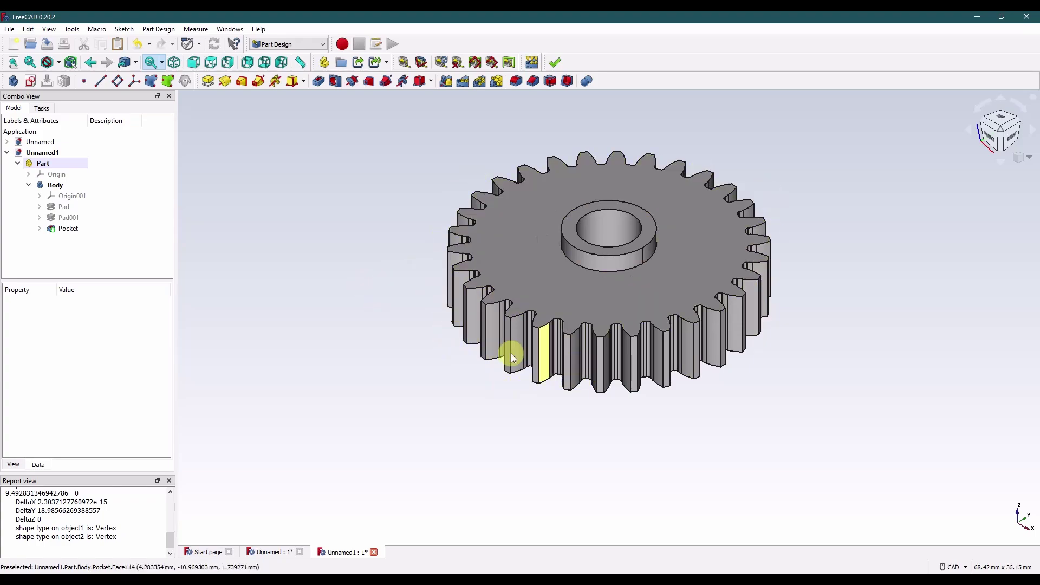
middle_drag(516, 401, 521, 370)
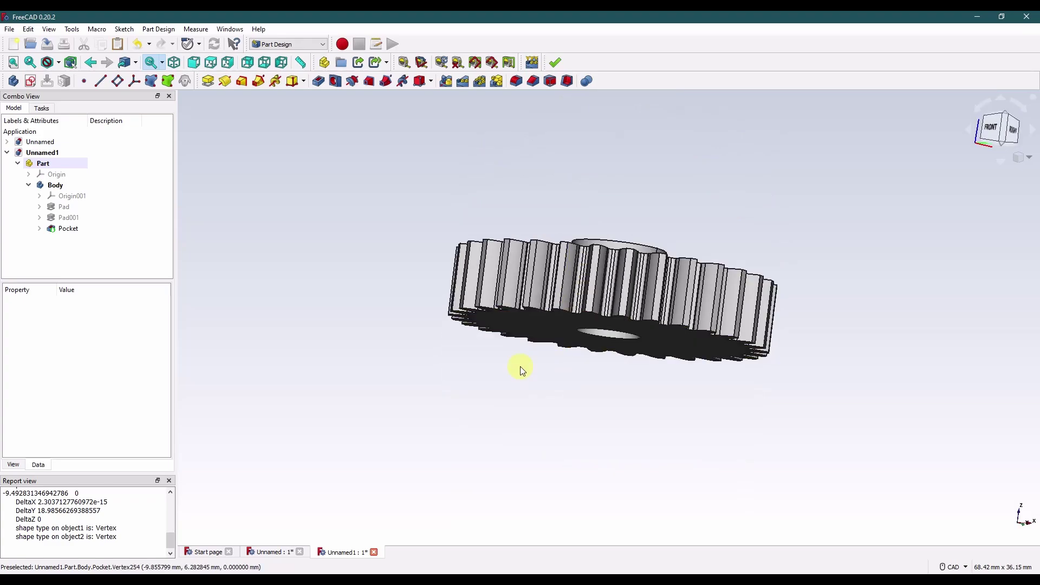
key(0)
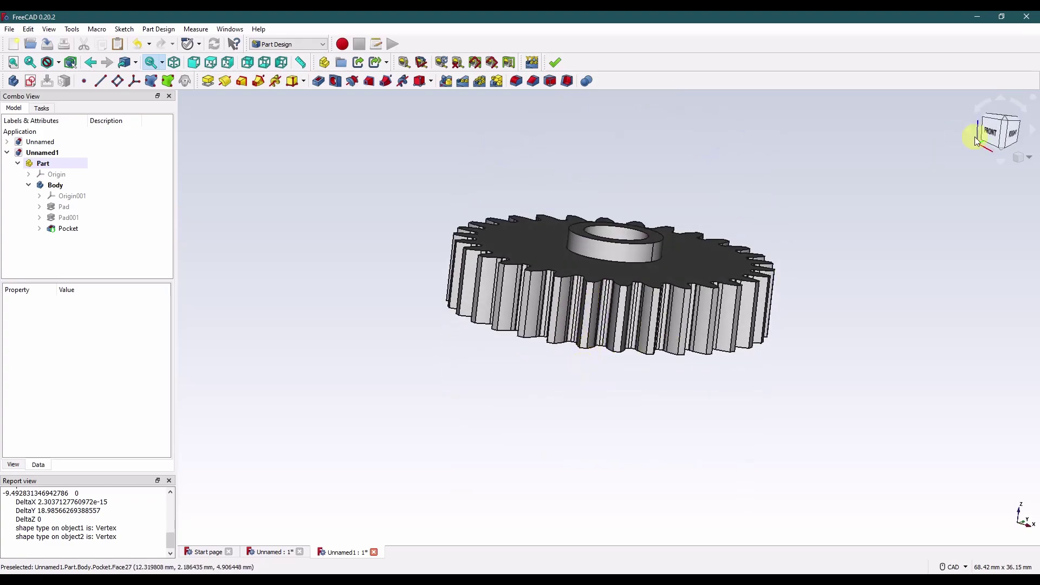
click(1029, 159)
click(1002, 187)
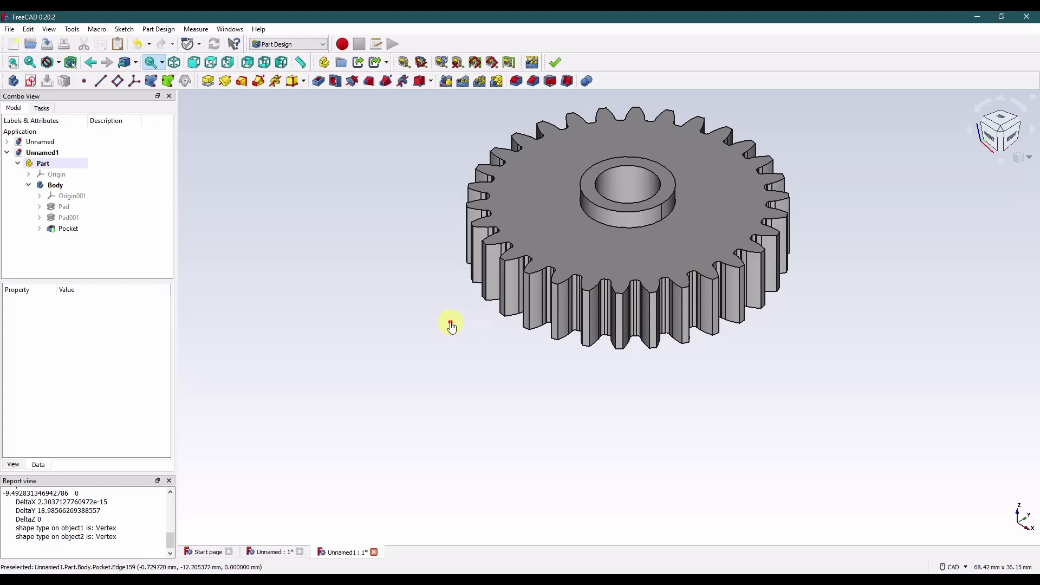
middle_drag(448, 323, 368, 442)
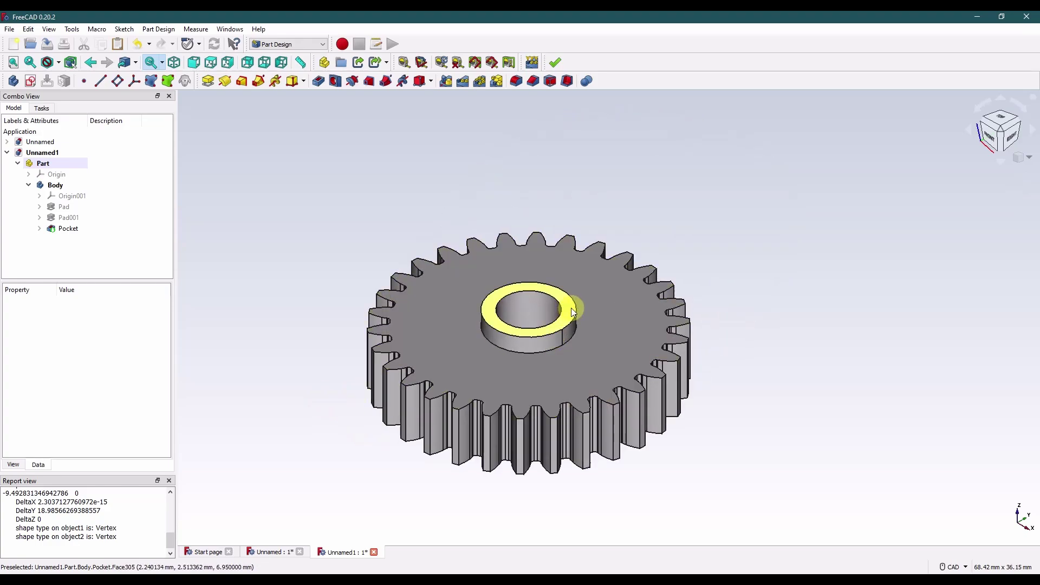
middle_drag(476, 490, 426, 509)
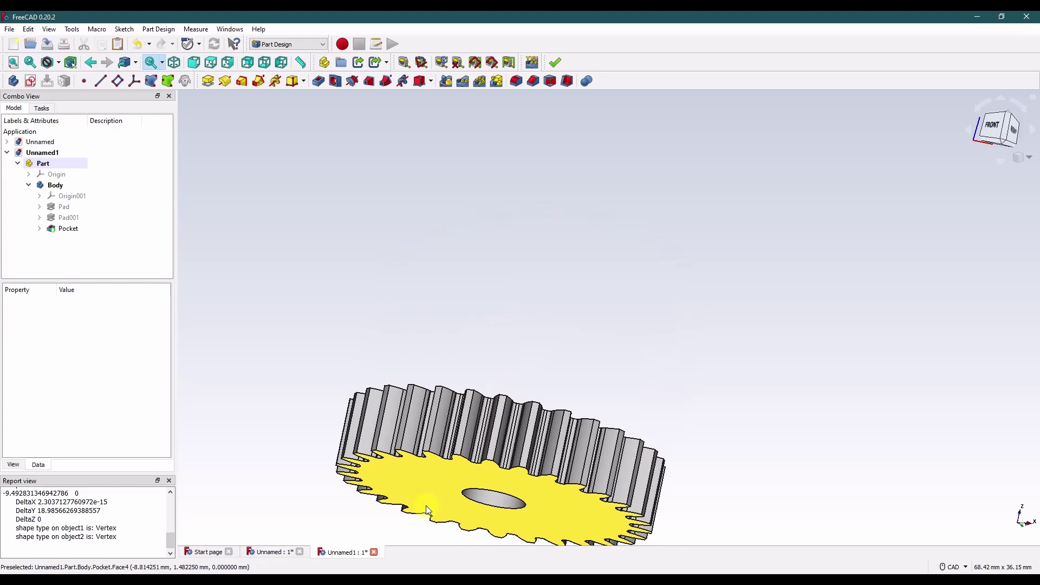
click(1033, 158)
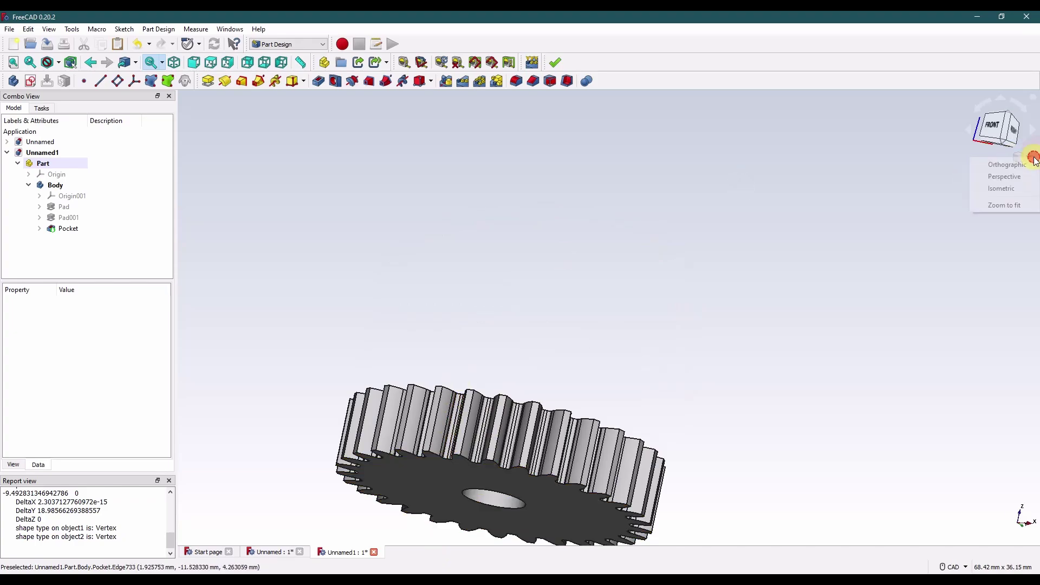
click(1002, 189)
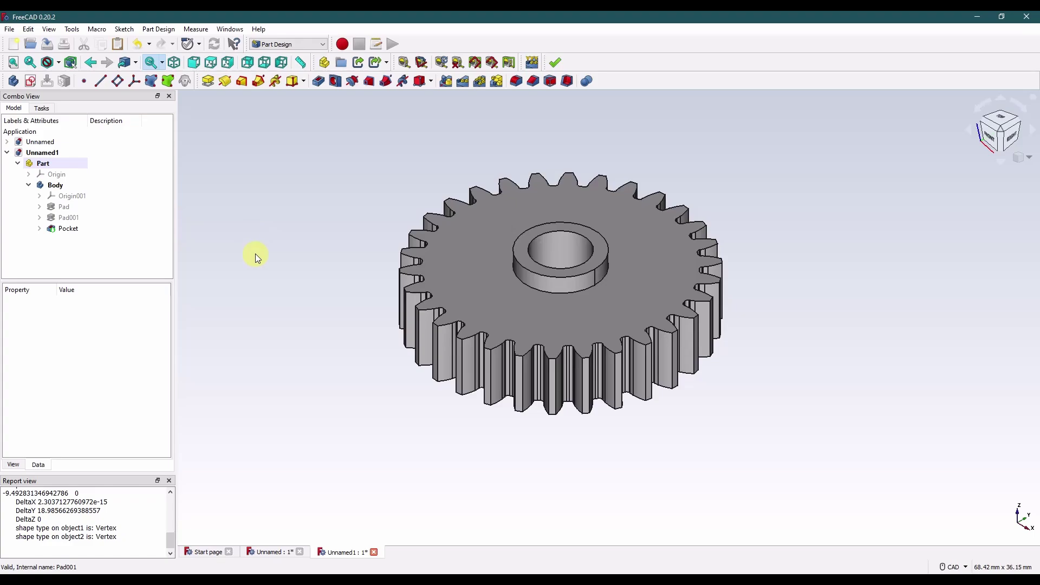
click(270, 257)
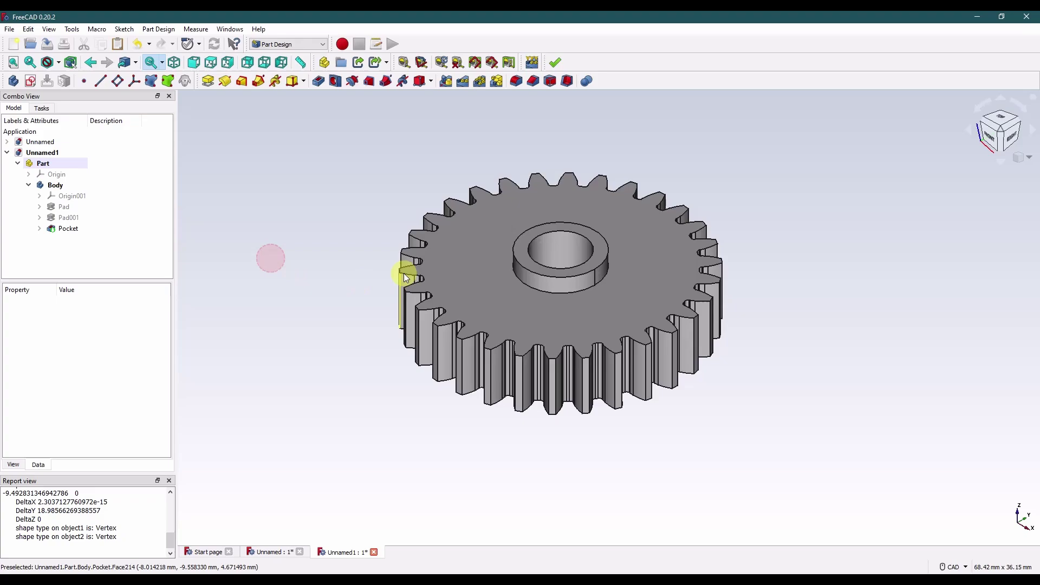